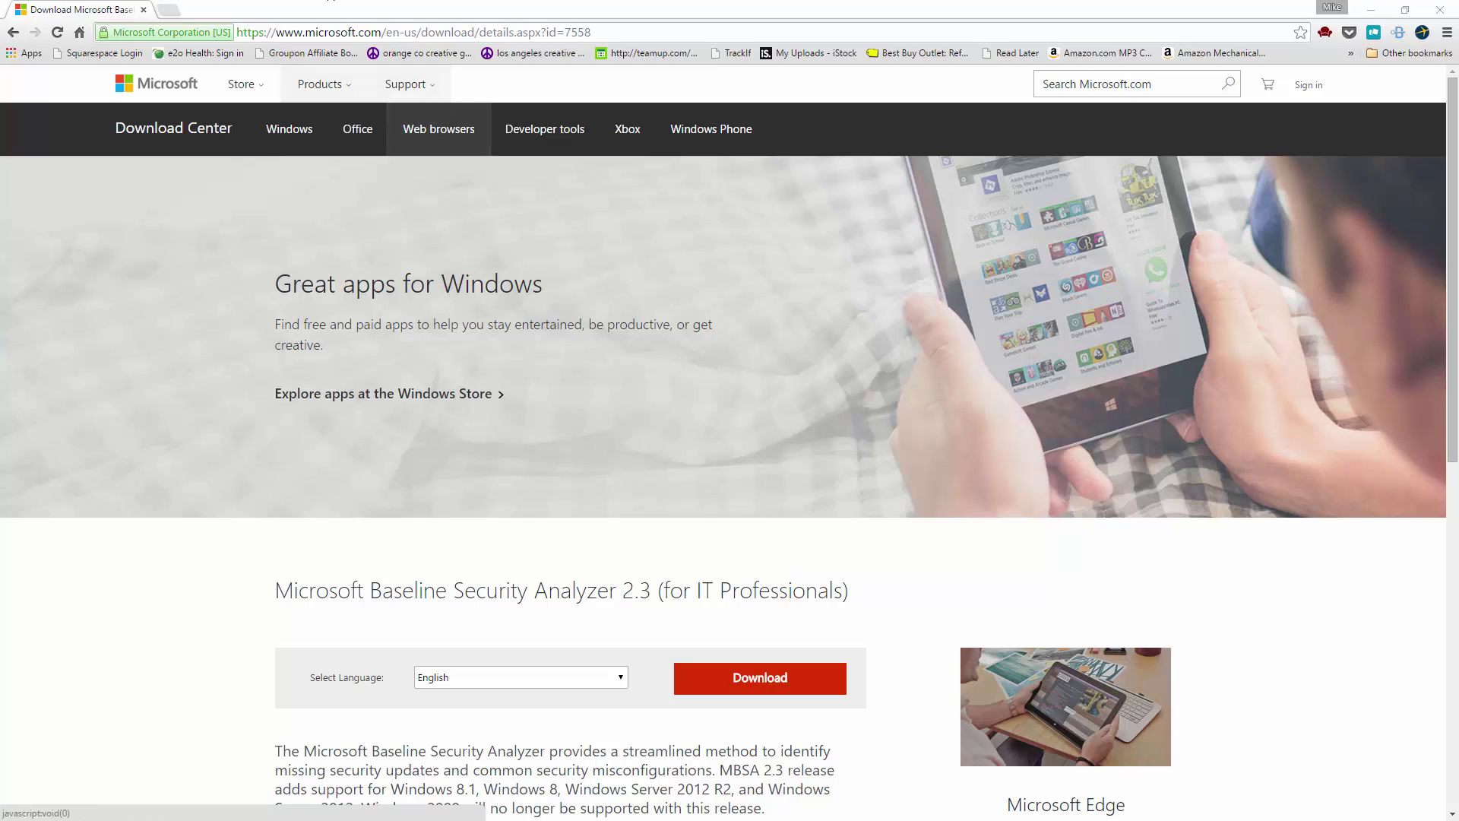
Select the 64-bit English installer MBSASetup-x64-EN.msi (1.7 MB) in the download chooser.
{"action": "left_click", "coordinate": [418, 34]}
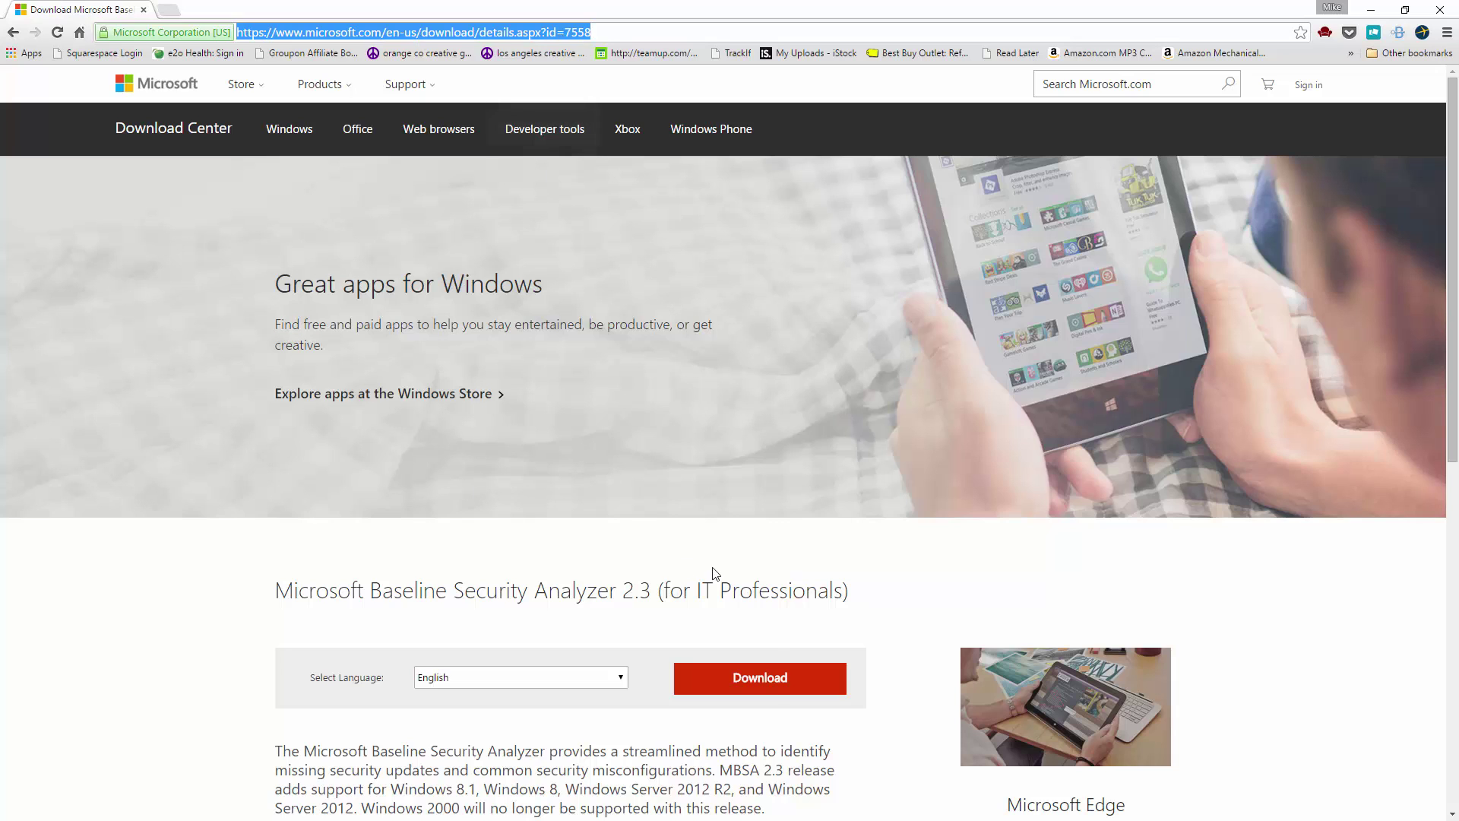
{"action": "left_click", "coordinate": [769, 684]}
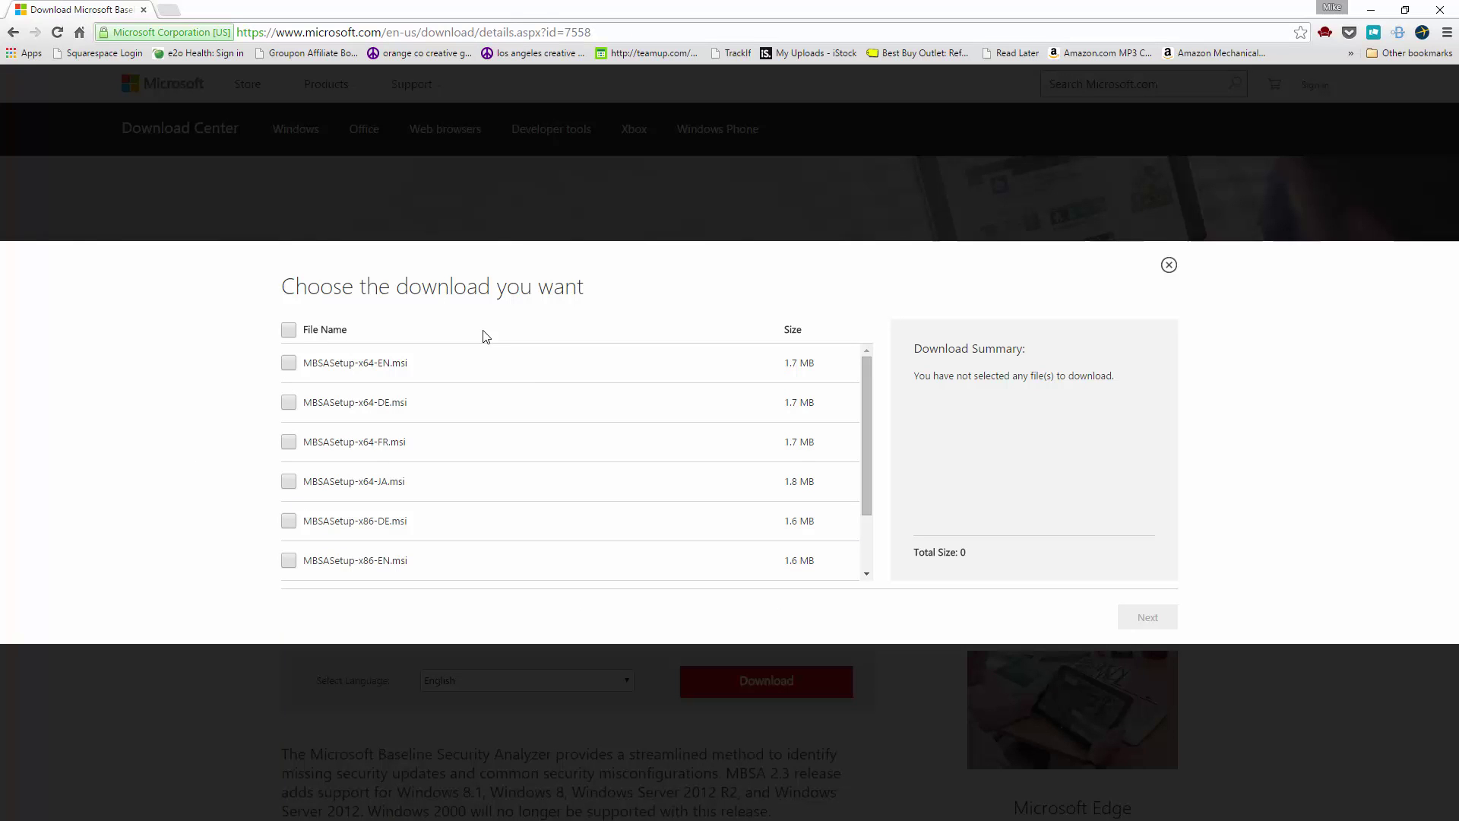
{"action": "left_click_drag", "start_coordinate": [869, 376], "coordinate": [861, 334]}
{"action": "left_click_drag", "start_coordinate": [869, 390], "coordinate": [869, 487]}
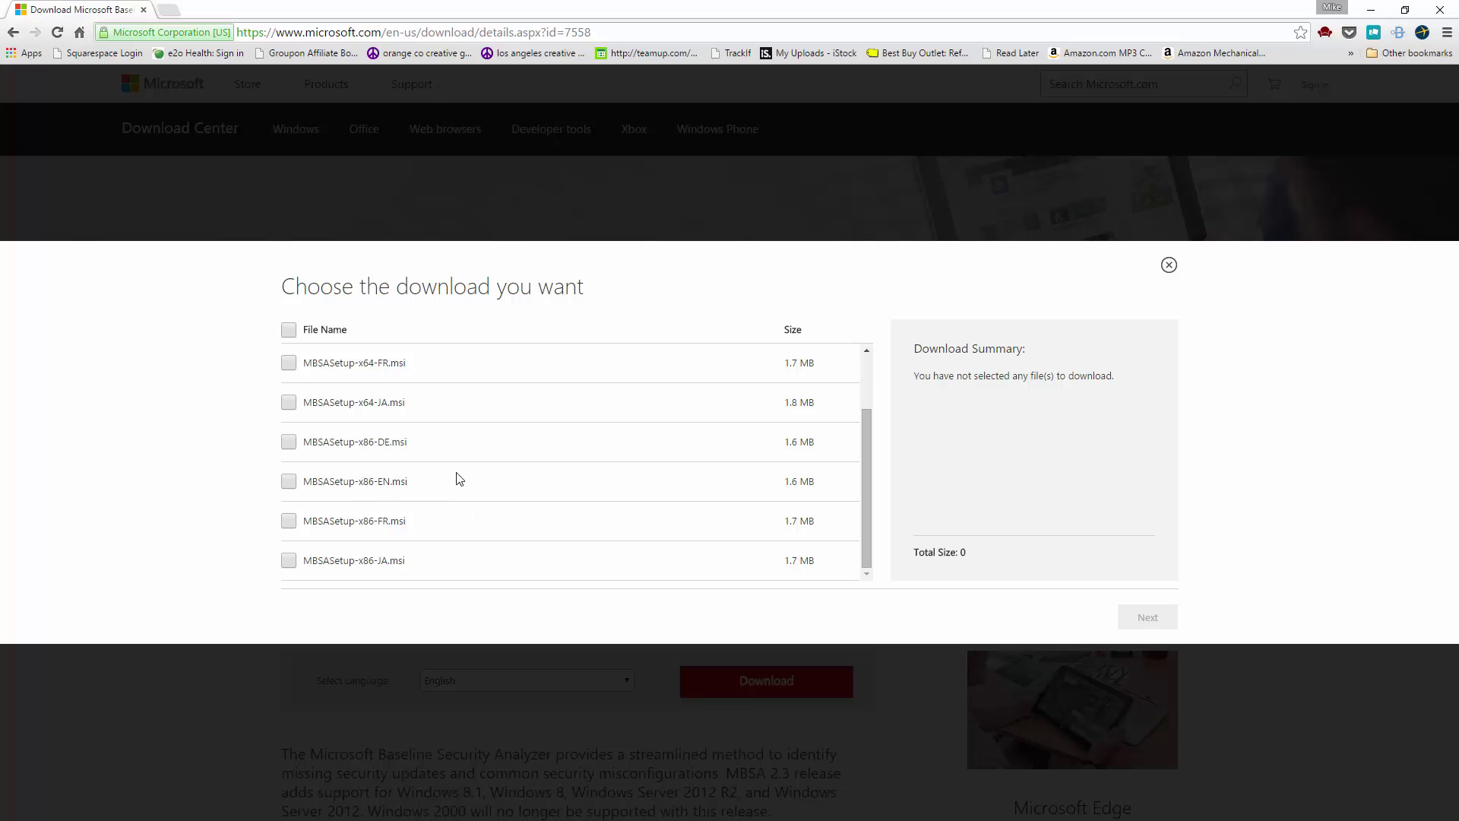
{"action": "scroll", "coordinate": [863, 448], "scroll_direction": "up", "scroll_amount": 2}
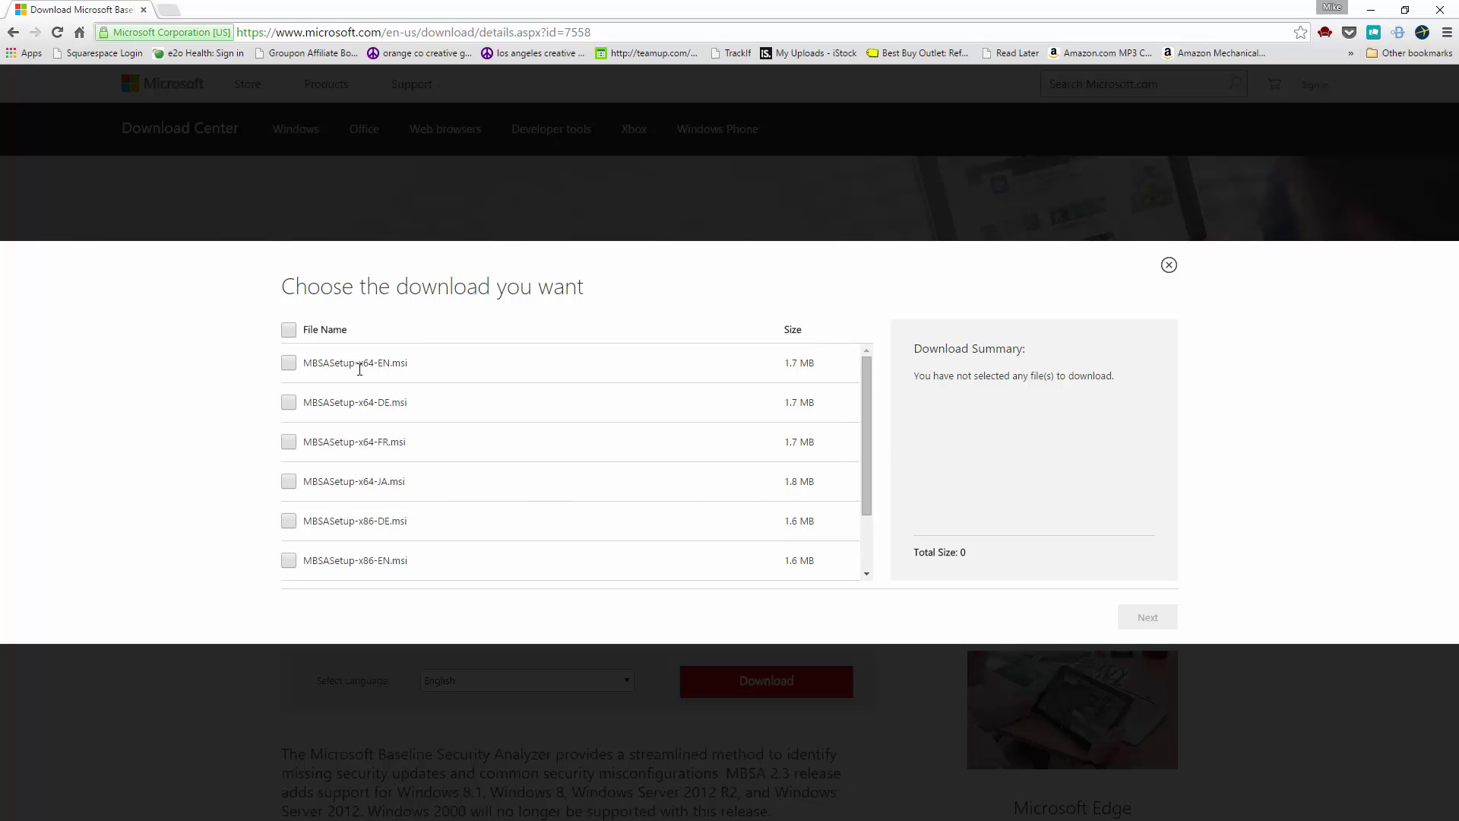
{"action": "left_click", "coordinate": [289, 363]}
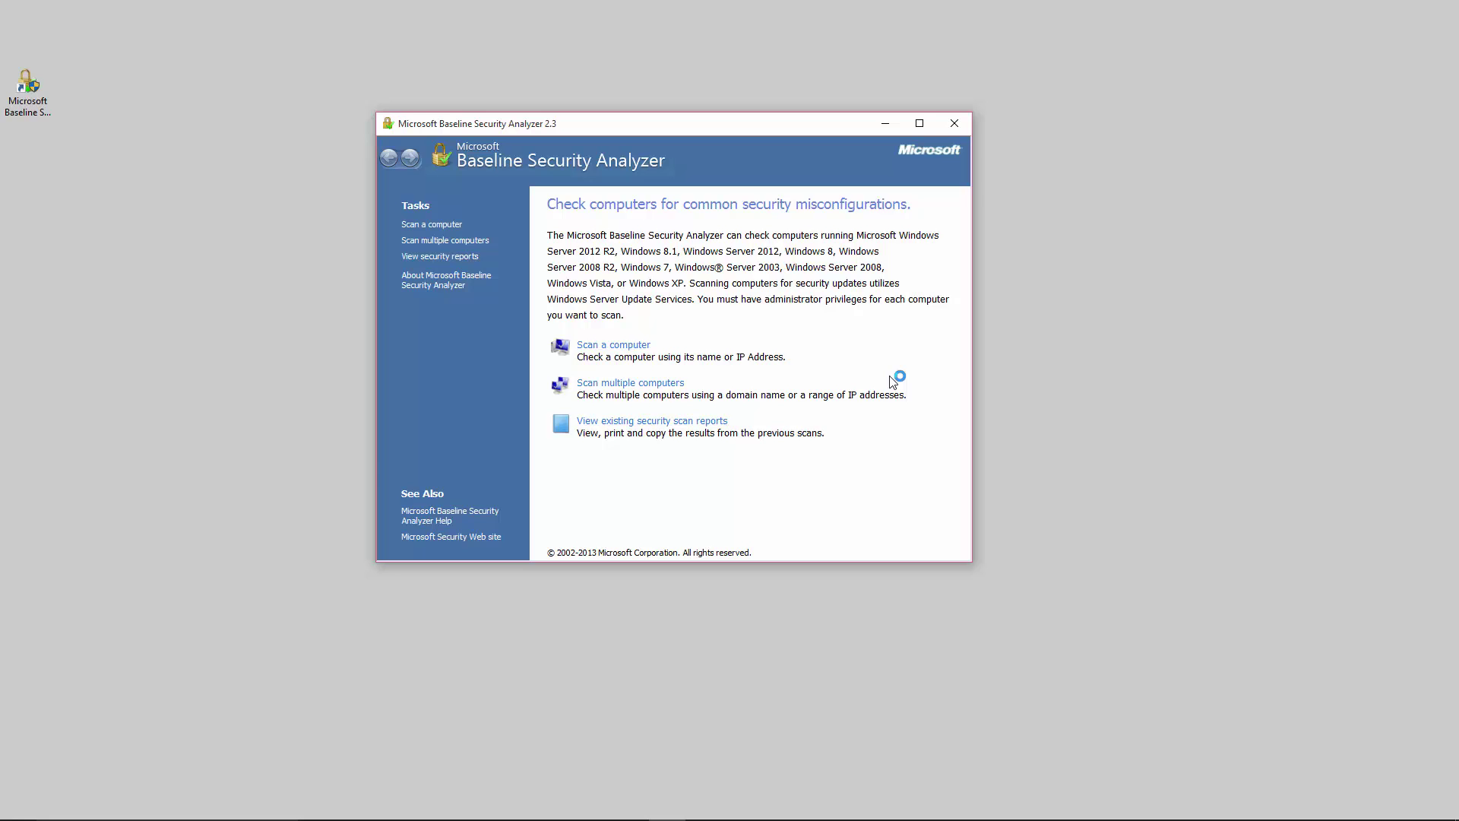
Set up a scan of this computer with the Microsoft Update configuration option enabled.
{"action": "key", "text": "Return"}
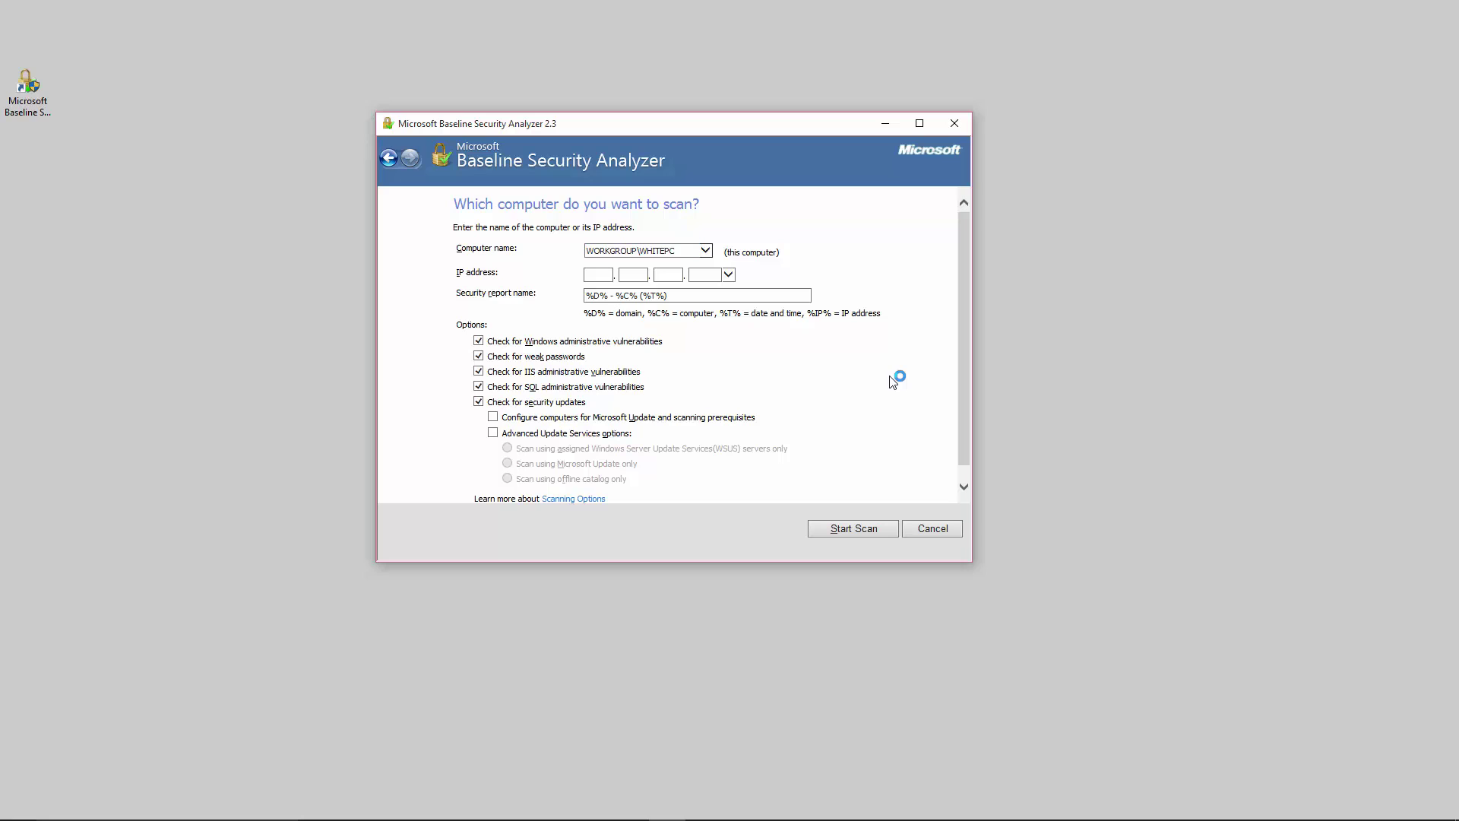
{"action": "scroll", "coordinate": [893, 383], "scroll_direction": "down", "scroll_amount": 1}
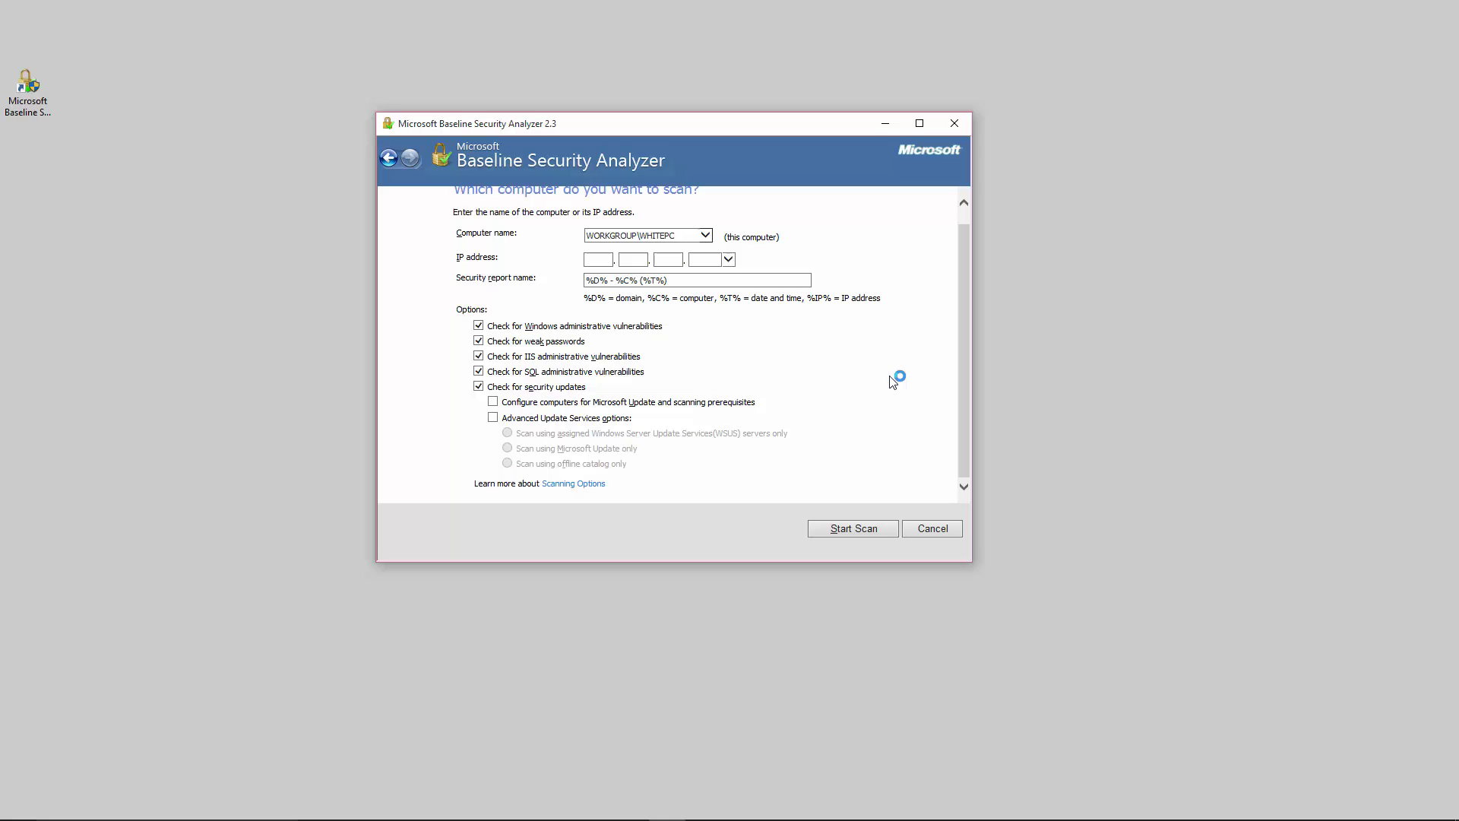
{"action": "key", "text": "space"}
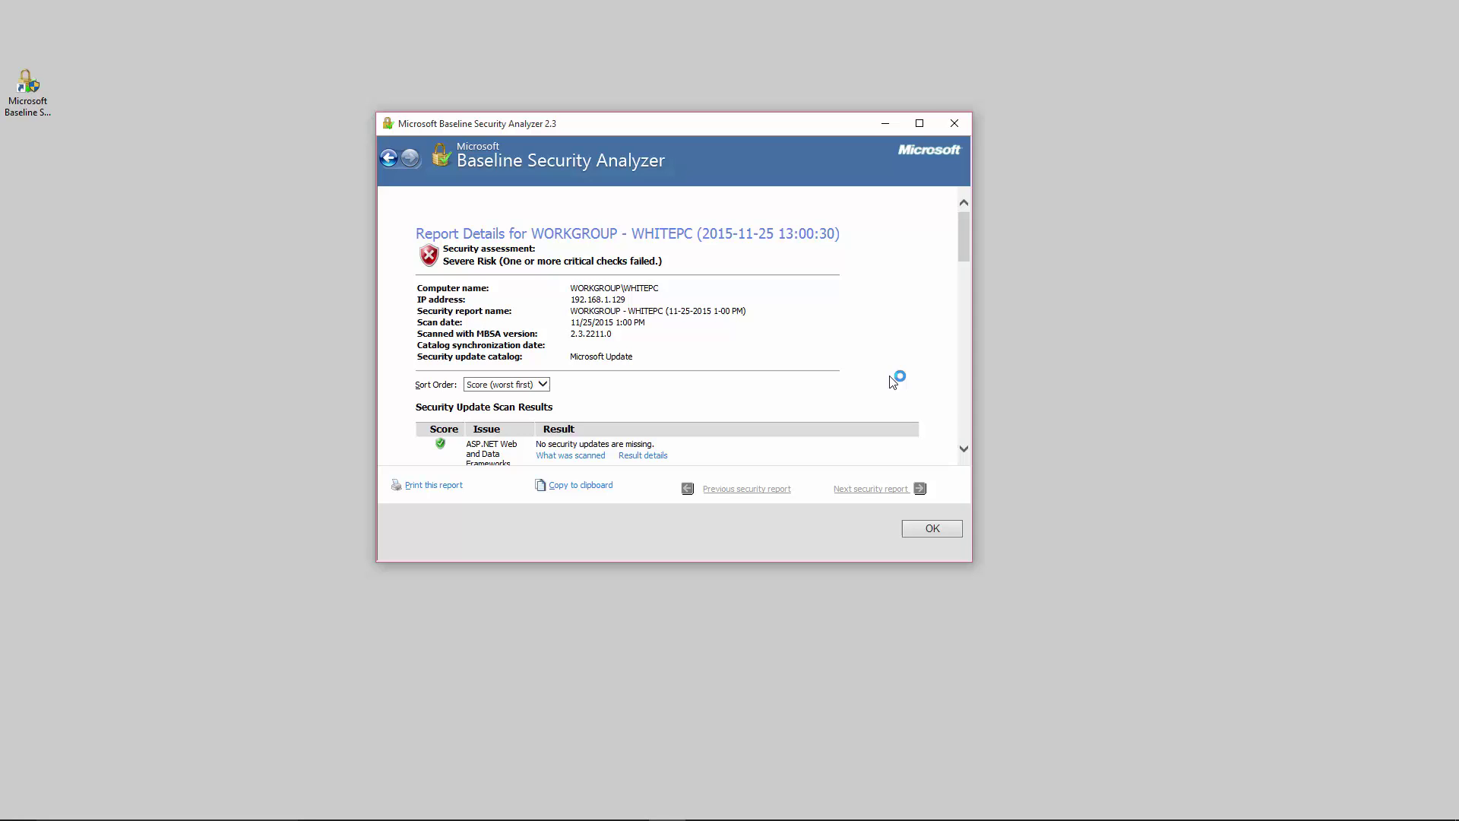
Scroll down the Severe Risk report to the Local Account Password Test.
{"action": "scroll", "coordinate": [893, 381], "scroll_direction": "down", "scroll_amount": 3}
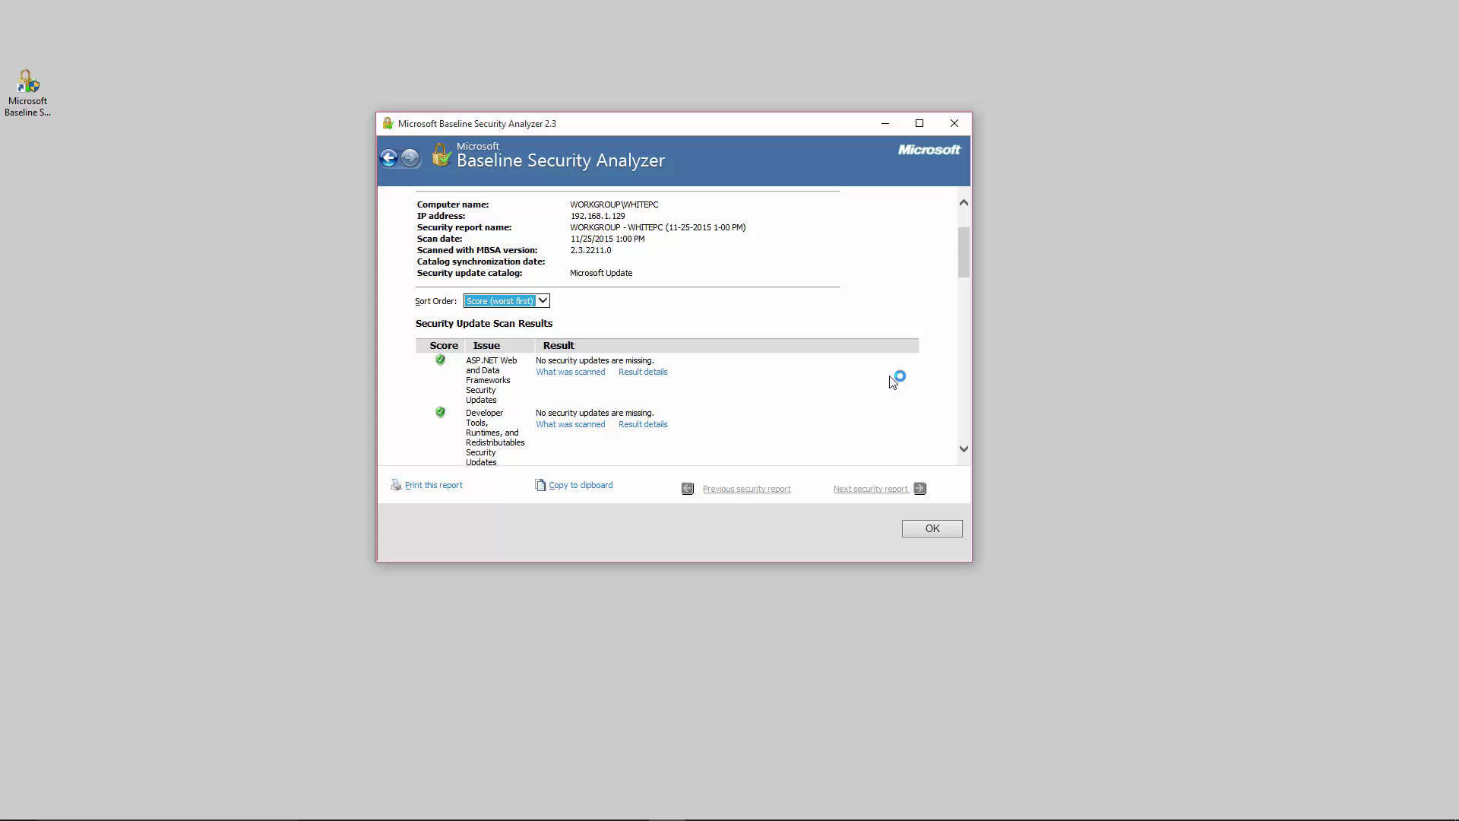
{"action": "scroll", "coordinate": [893, 382], "scroll_direction": "down", "scroll_amount": 7}
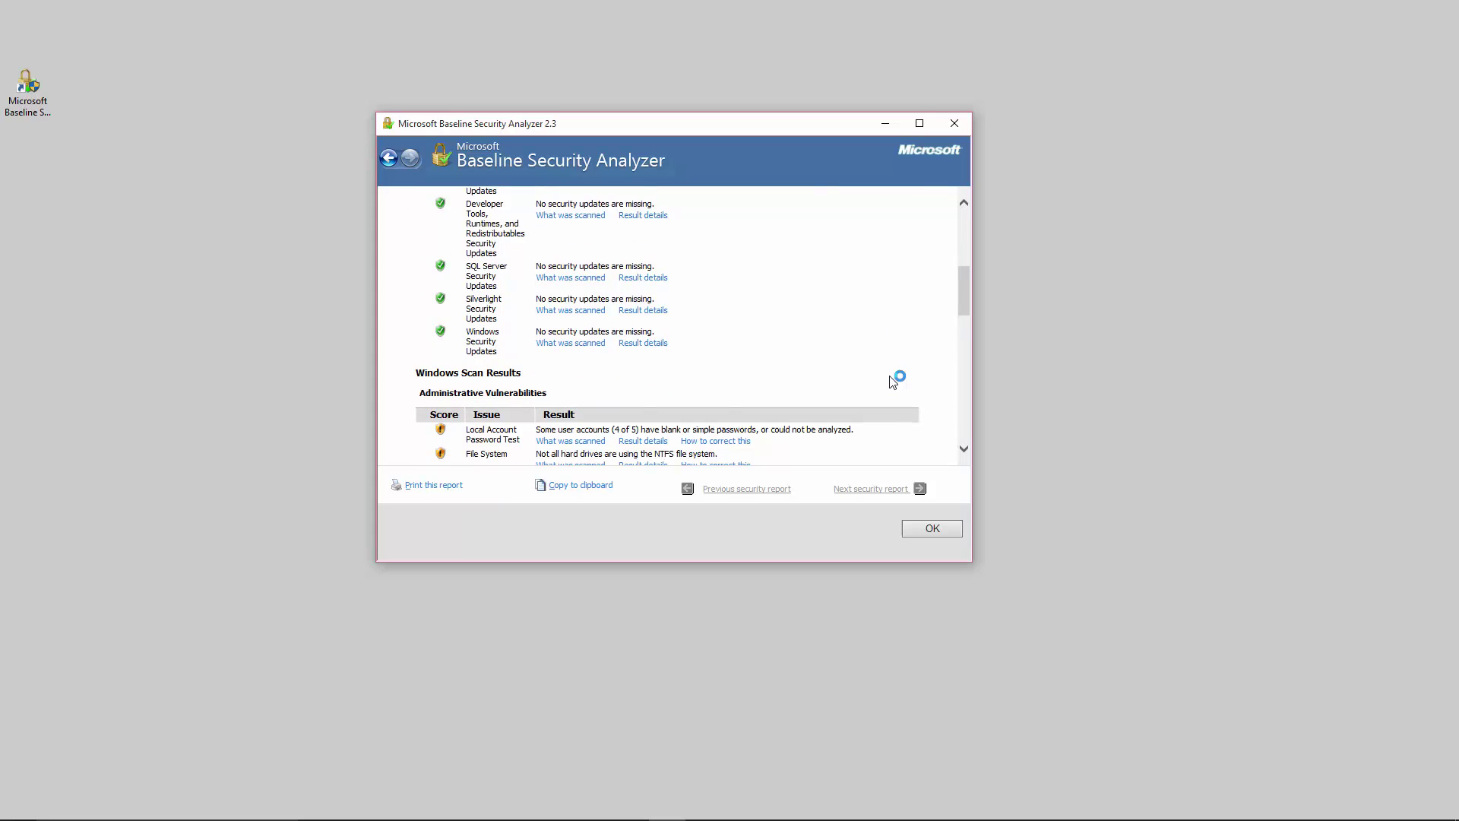
{"action": "scroll", "coordinate": [893, 382], "scroll_direction": "down", "scroll_amount": 3}
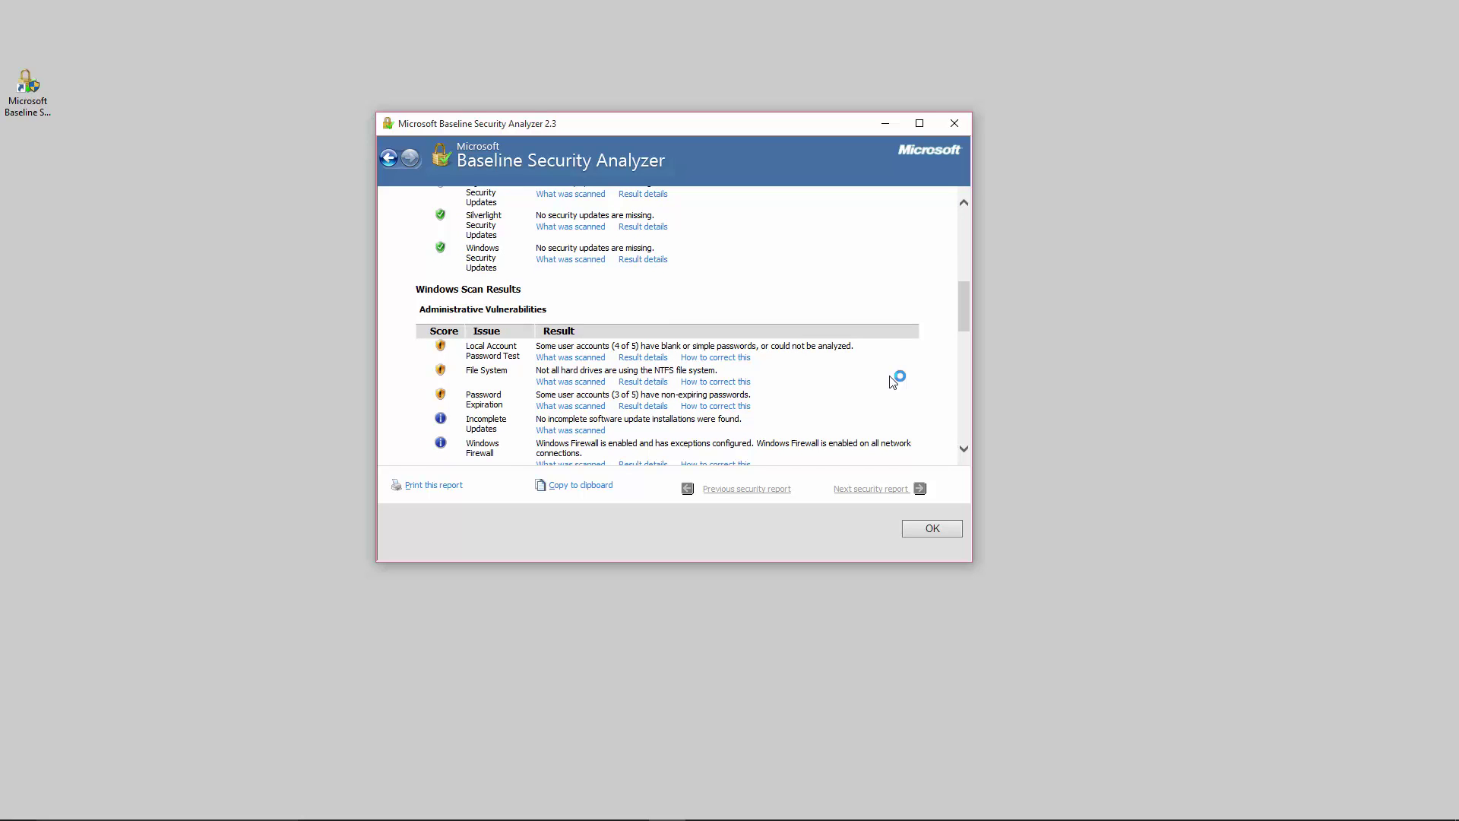
{"action": "scroll", "coordinate": [893, 381], "scroll_direction": "down", "scroll_amount": 1}
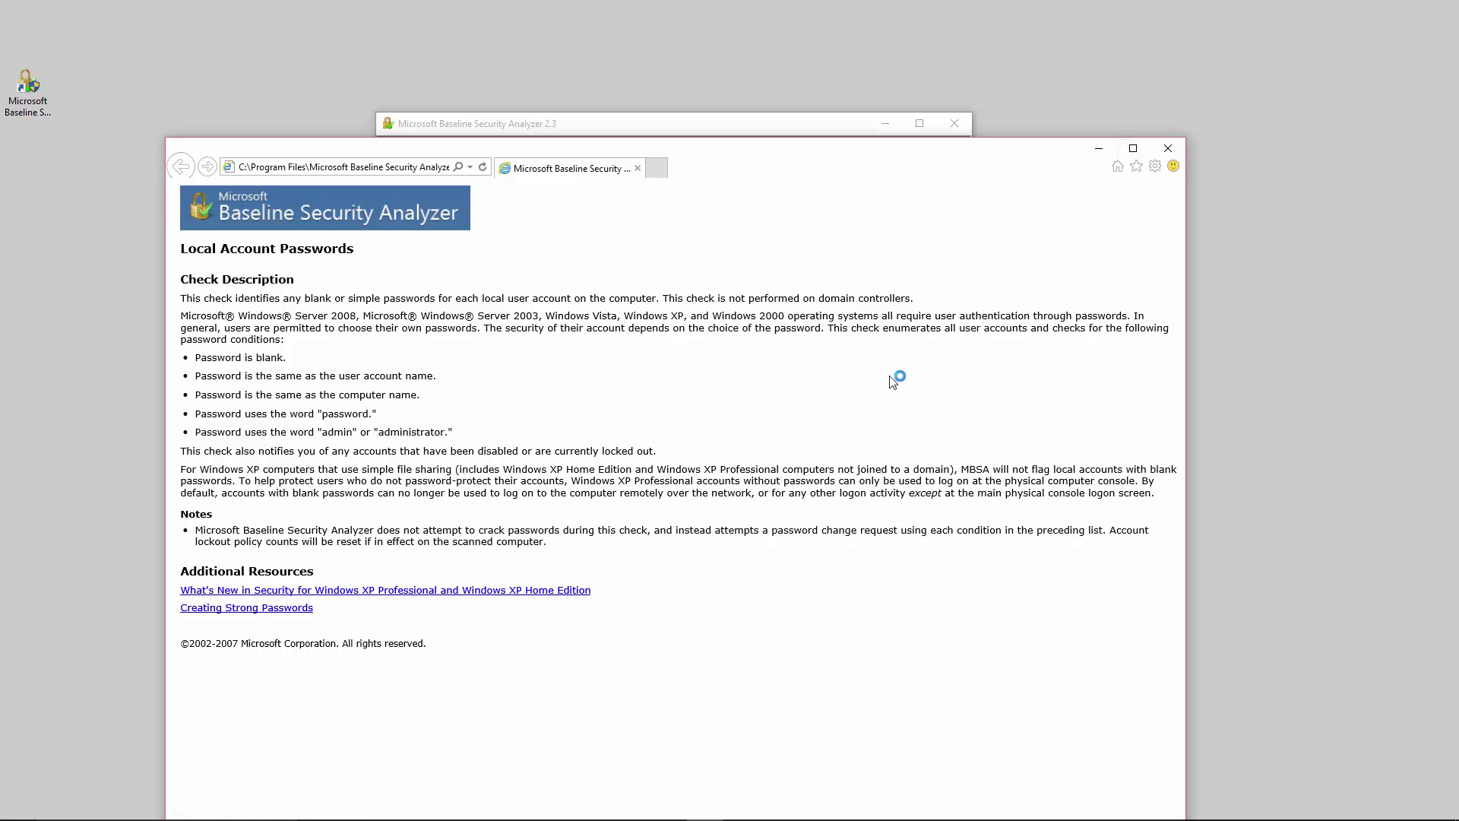
Close the Local Account Passwords description and fix-instruction pages to return to the report.
{"action": "left_click", "coordinate": [1169, 147]}
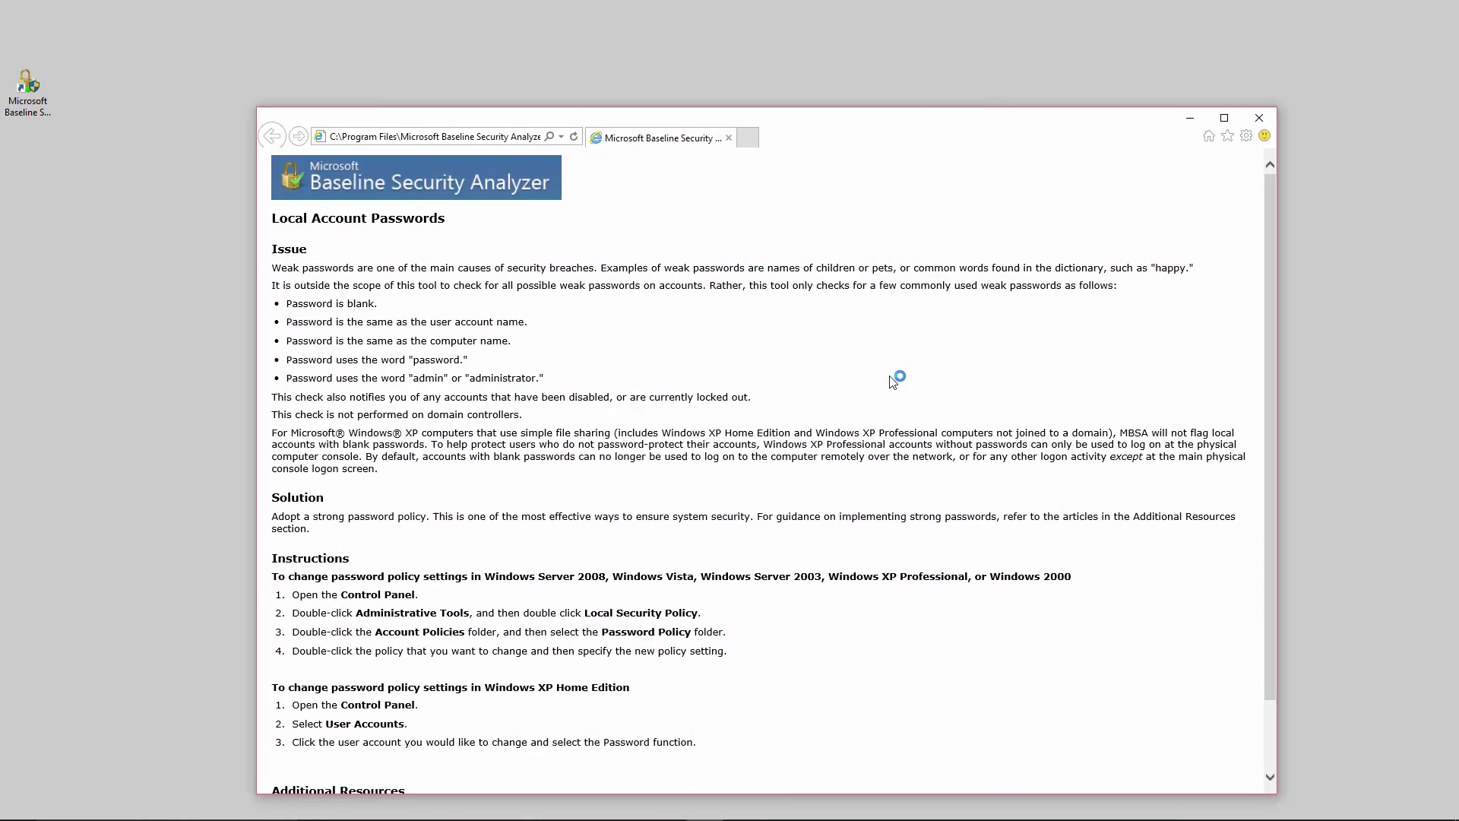
{"action": "scroll", "coordinate": [893, 381], "scroll_direction": "down", "scroll_amount": 2}
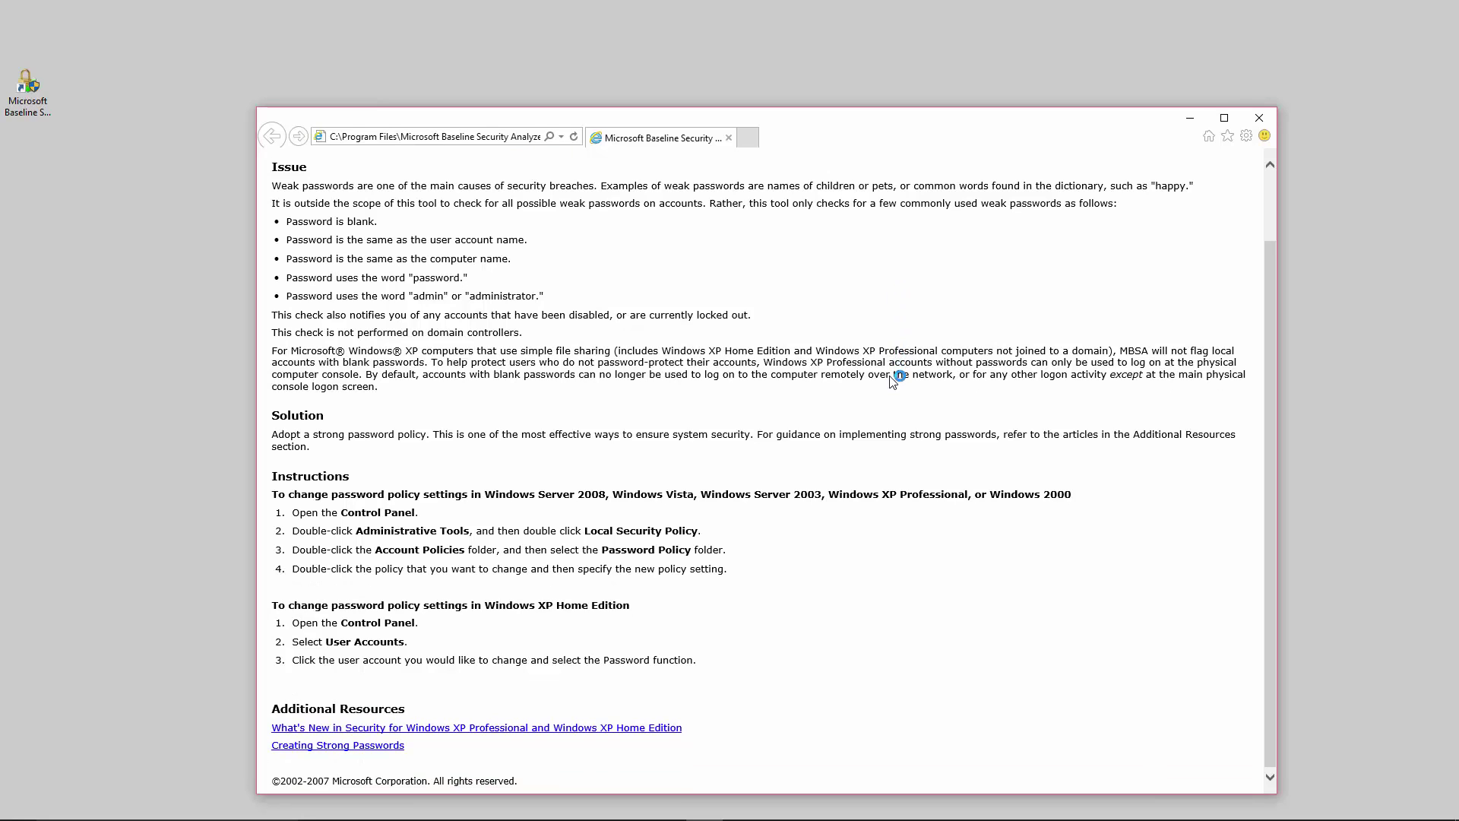
{"action": "key", "text": "alt+F4"}
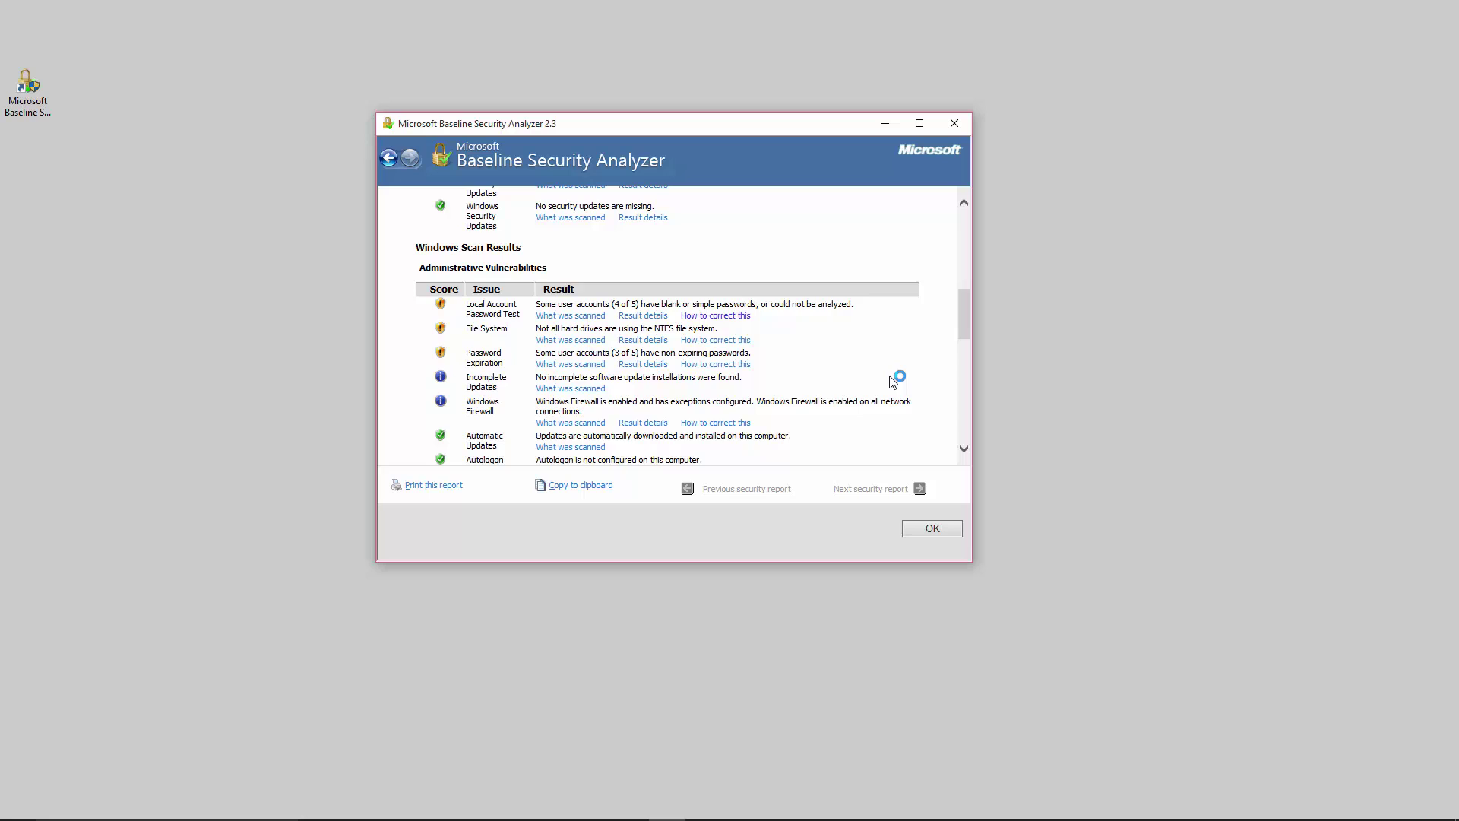
{"action": "scroll", "coordinate": [893, 382], "scroll_direction": "down", "scroll_amount": 1}
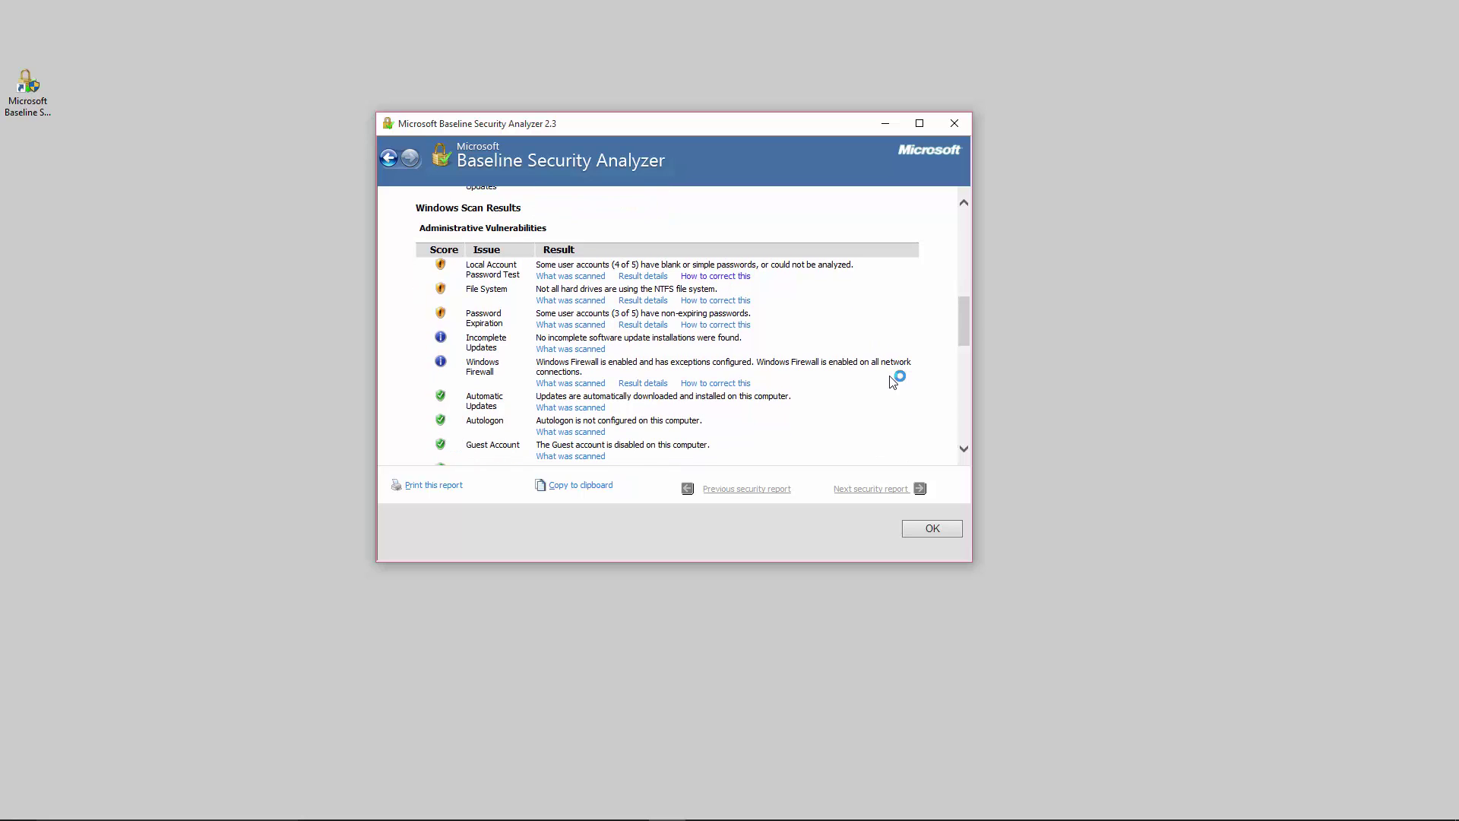
{"action": "scroll", "coordinate": [893, 382], "scroll_direction": "down", "scroll_amount": 1}
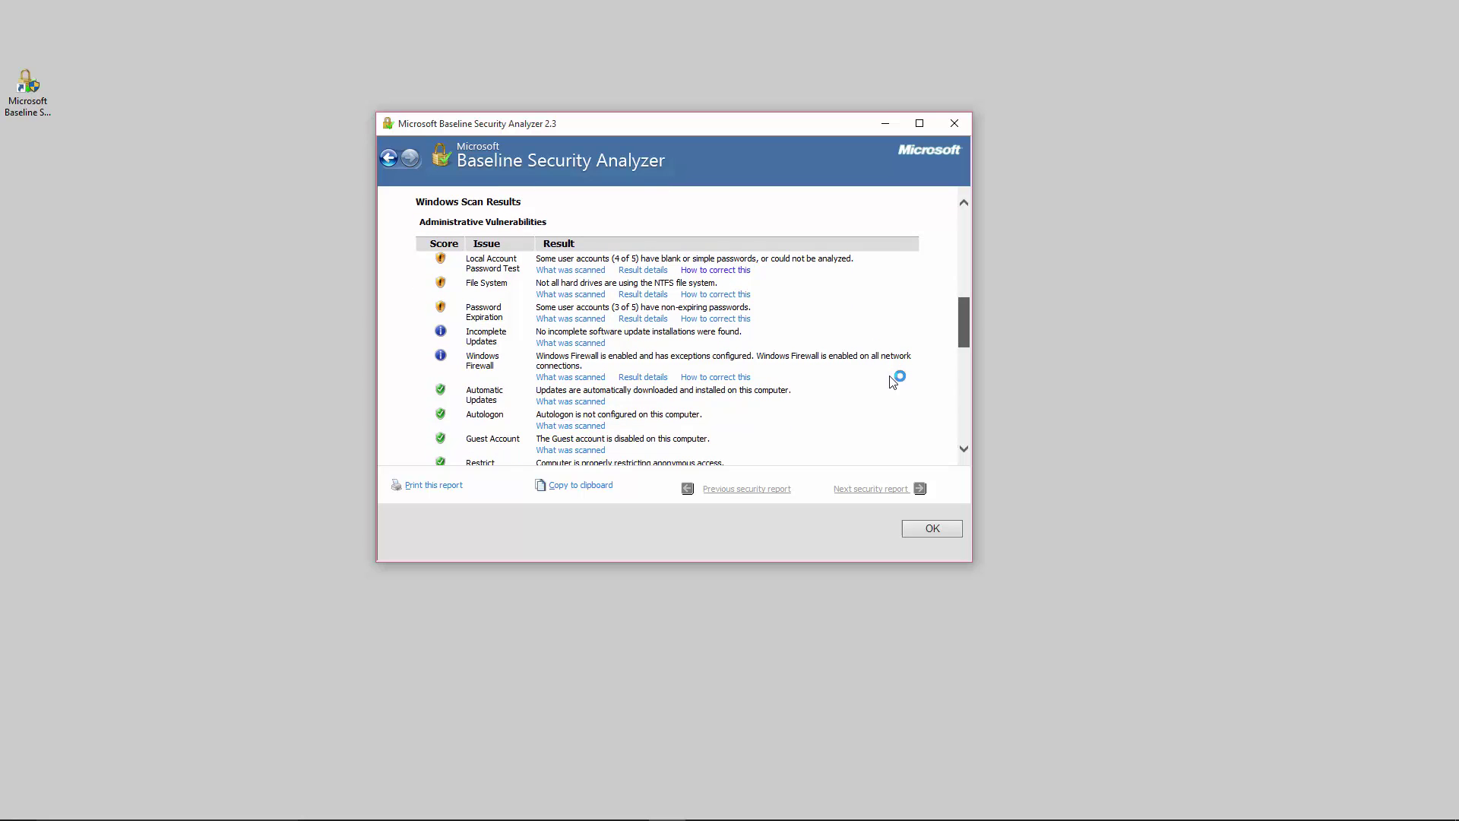
{"action": "scroll", "coordinate": [893, 382], "scroll_direction": "down", "scroll_amount": 1}
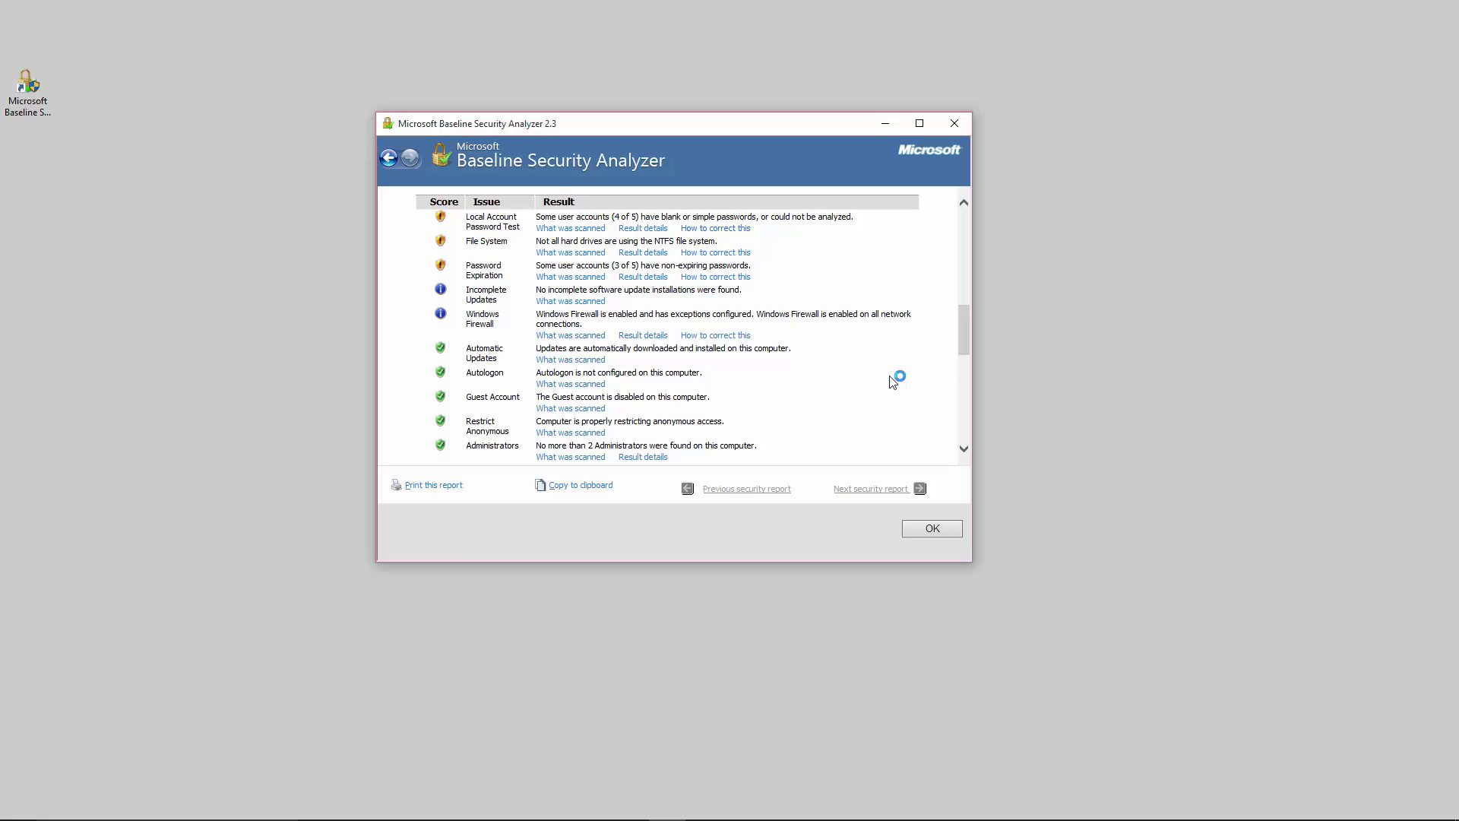
{"action": "scroll", "coordinate": [894, 383], "scroll_direction": "down", "scroll_amount": 5}
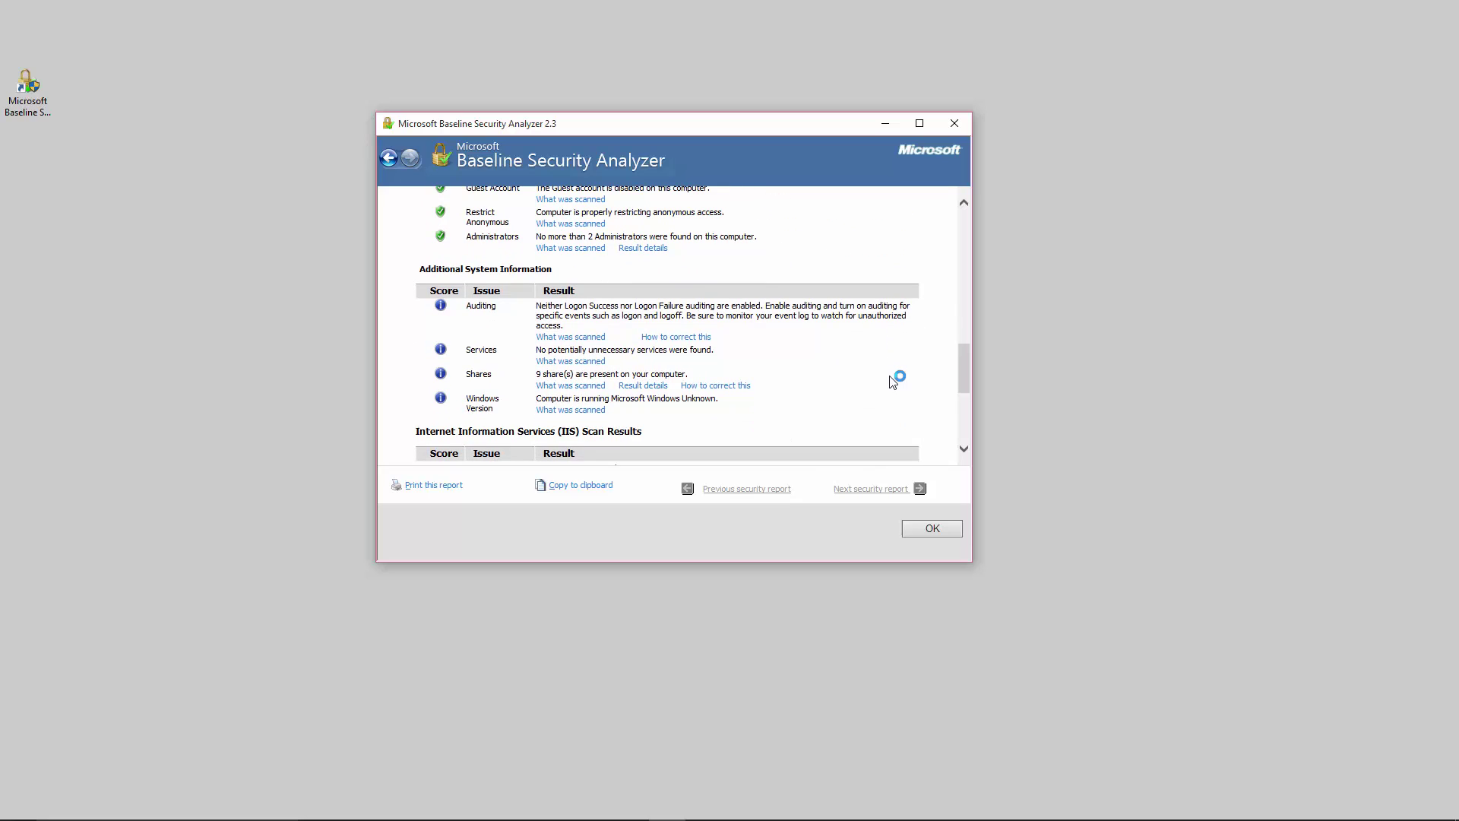
{"action": "scroll", "coordinate": [894, 383], "scroll_direction": "down", "scroll_amount": 1}
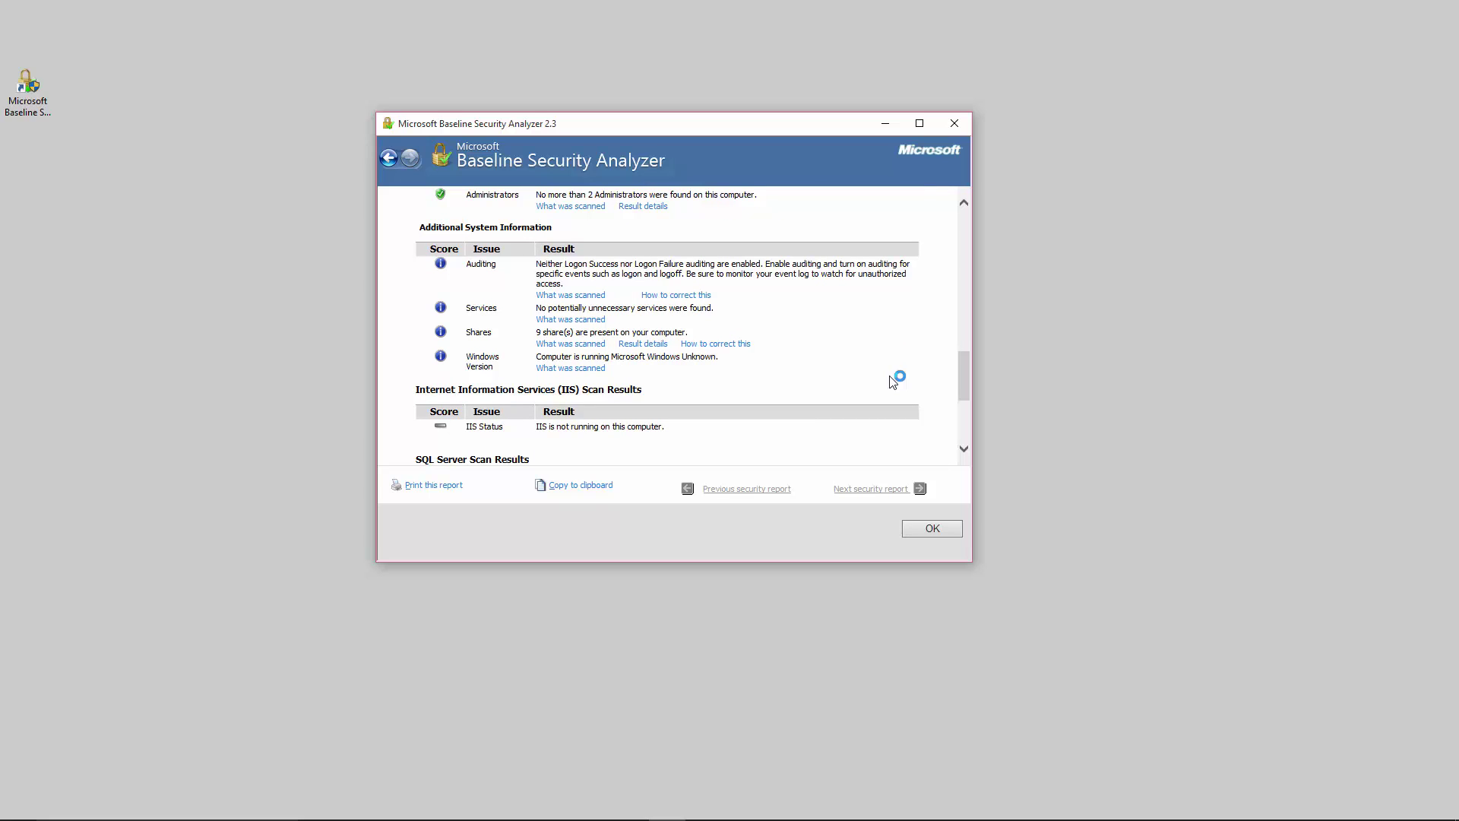
{"action": "scroll", "coordinate": [893, 383], "scroll_direction": "down", "scroll_amount": 5}
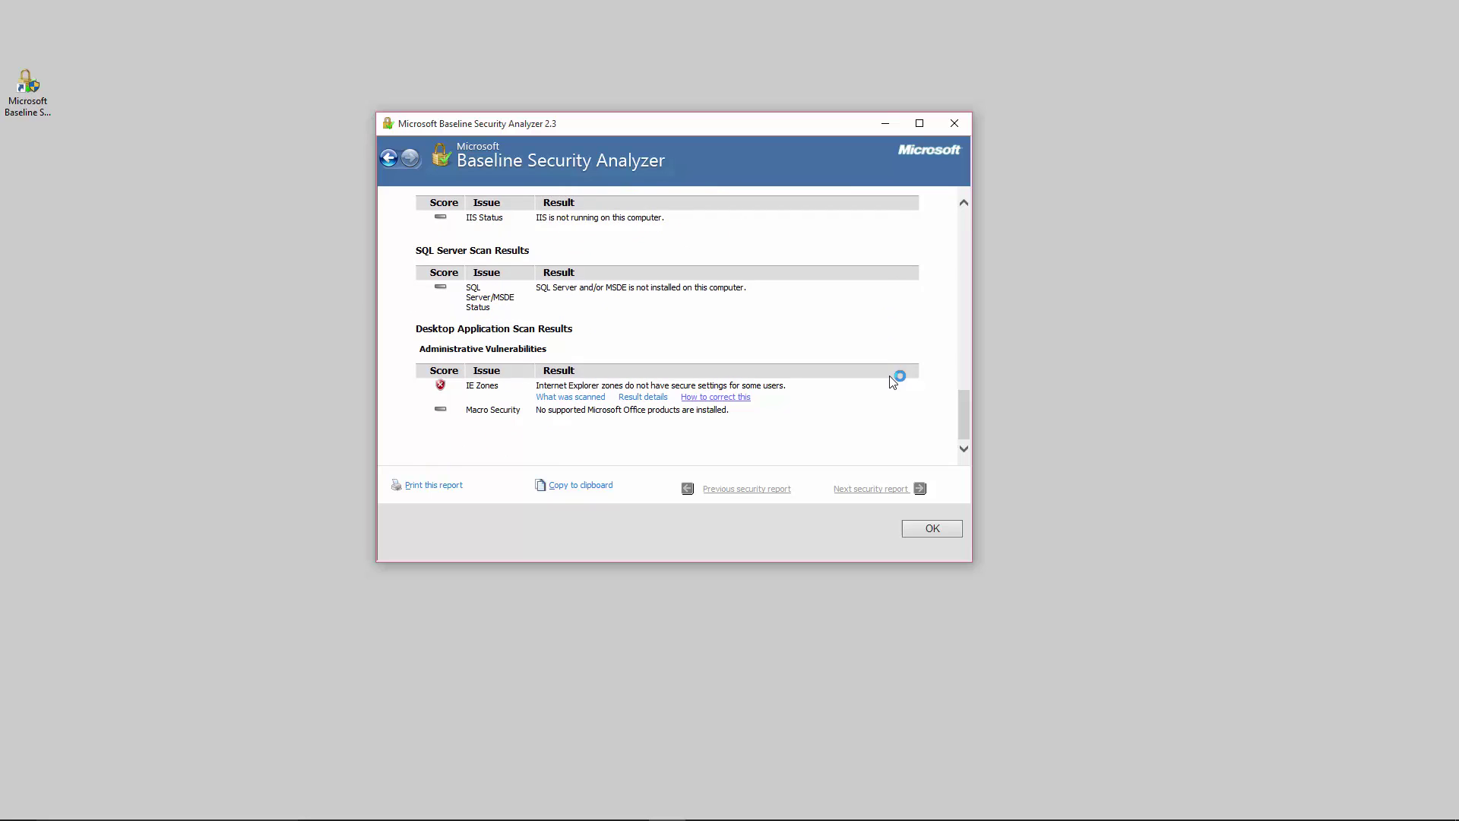
{"action": "scroll", "coordinate": [894, 382], "scroll_direction": "up", "scroll_amount": 1}
{"action": "scroll", "coordinate": [893, 382], "scroll_direction": "up", "scroll_amount": 15}
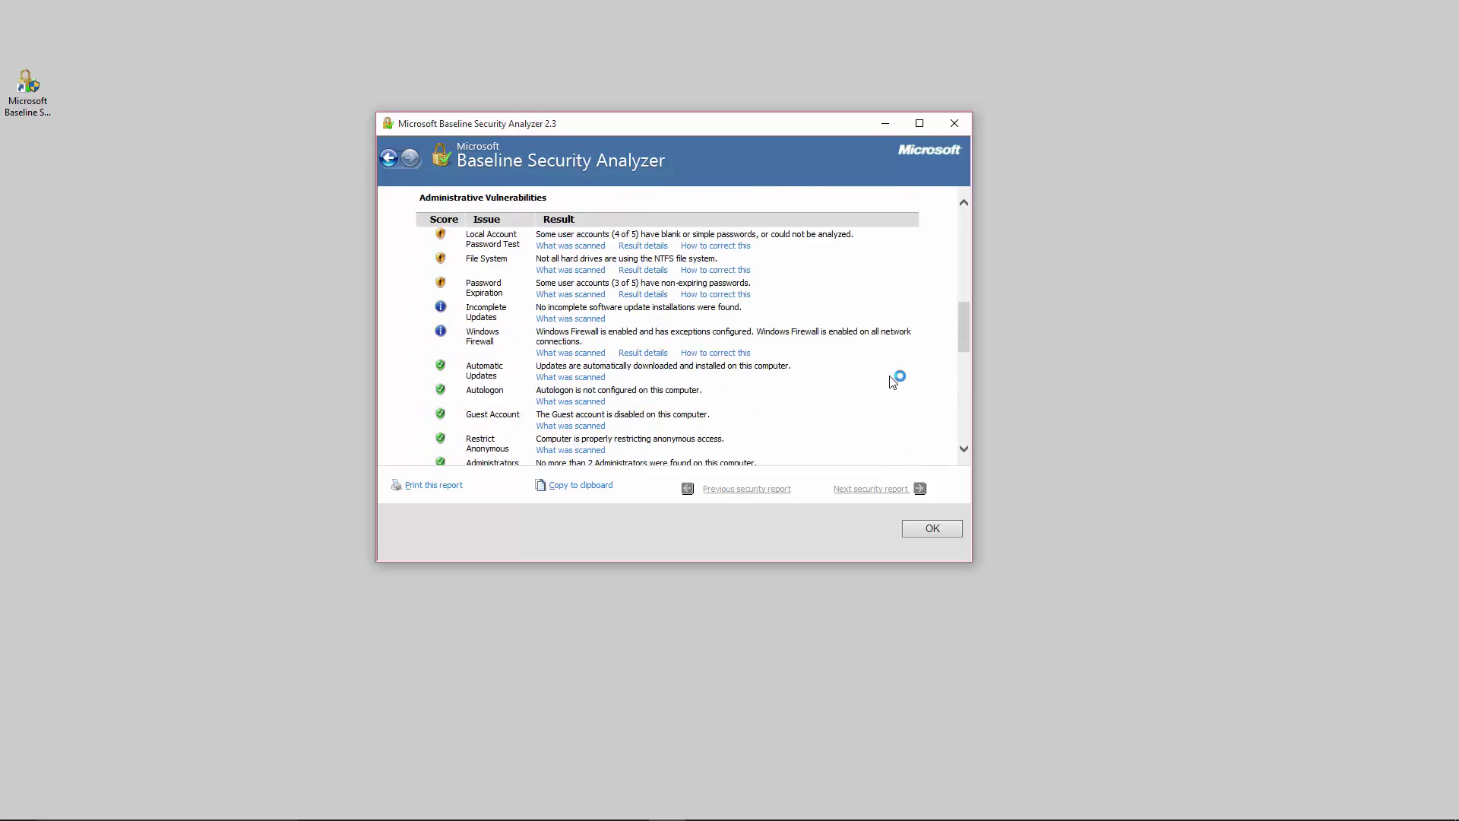
{"action": "scroll", "coordinate": [894, 382], "scroll_direction": "down", "scroll_amount": 5}
{"action": "scroll", "coordinate": [894, 382], "scroll_direction": "down", "scroll_amount": 6}
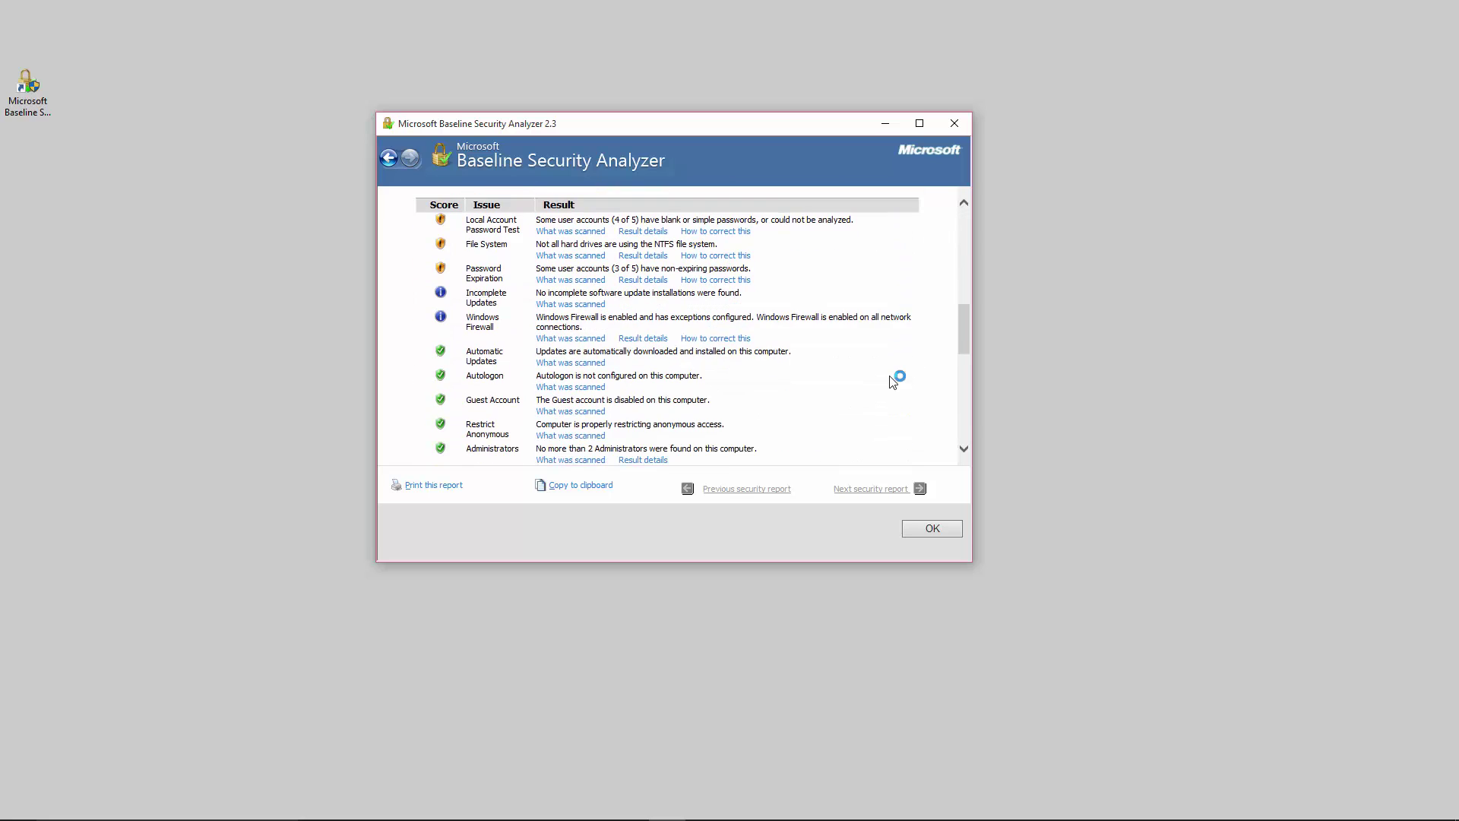
{"action": "scroll", "coordinate": [894, 382], "scroll_direction": "up", "scroll_amount": 15}
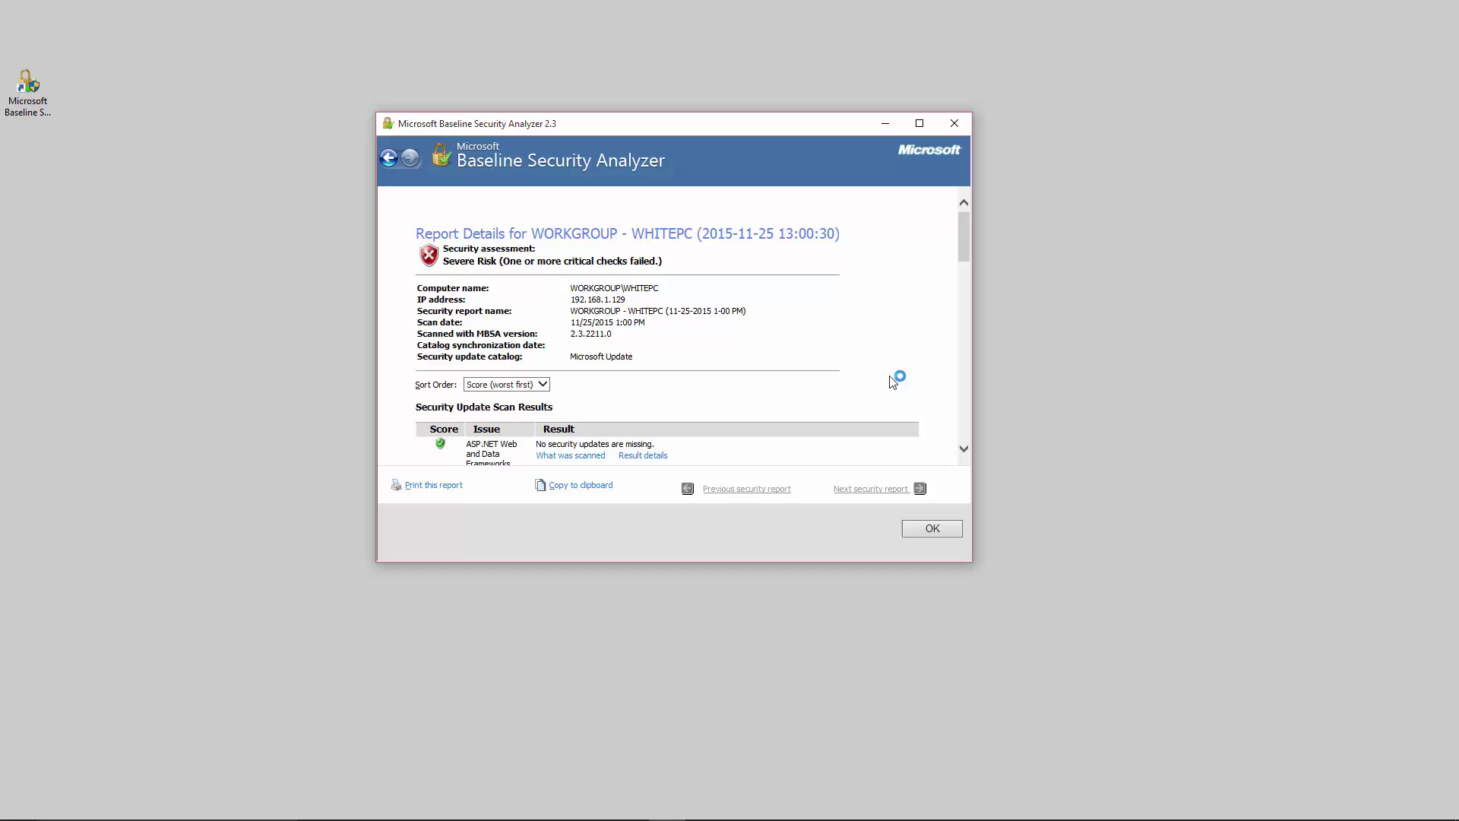
{"action": "scroll", "coordinate": [894, 382], "scroll_direction": "down", "scroll_amount": 10}
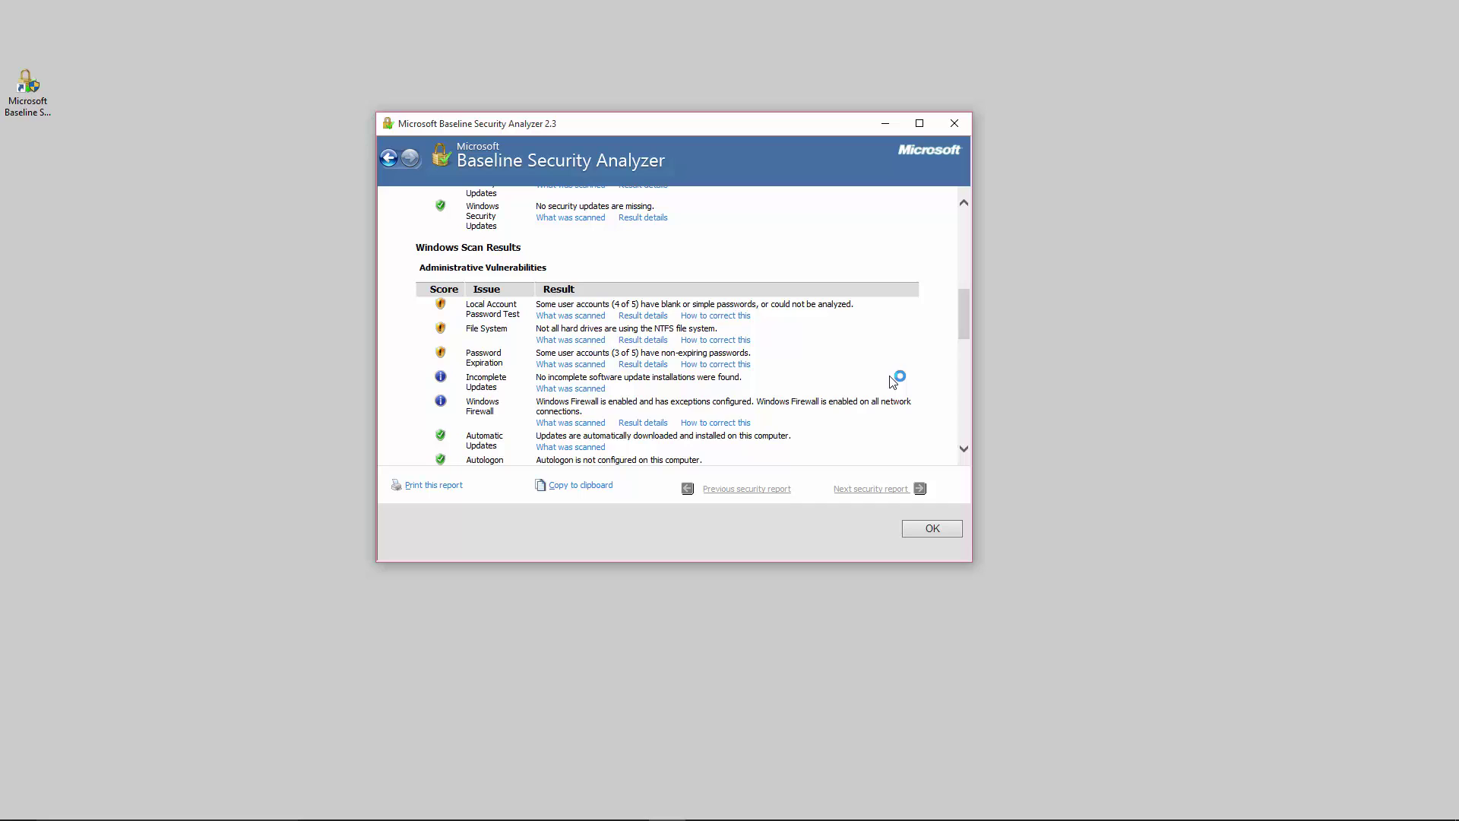
{"action": "scroll", "coordinate": [894, 382], "scroll_direction": "down", "scroll_amount": 5}
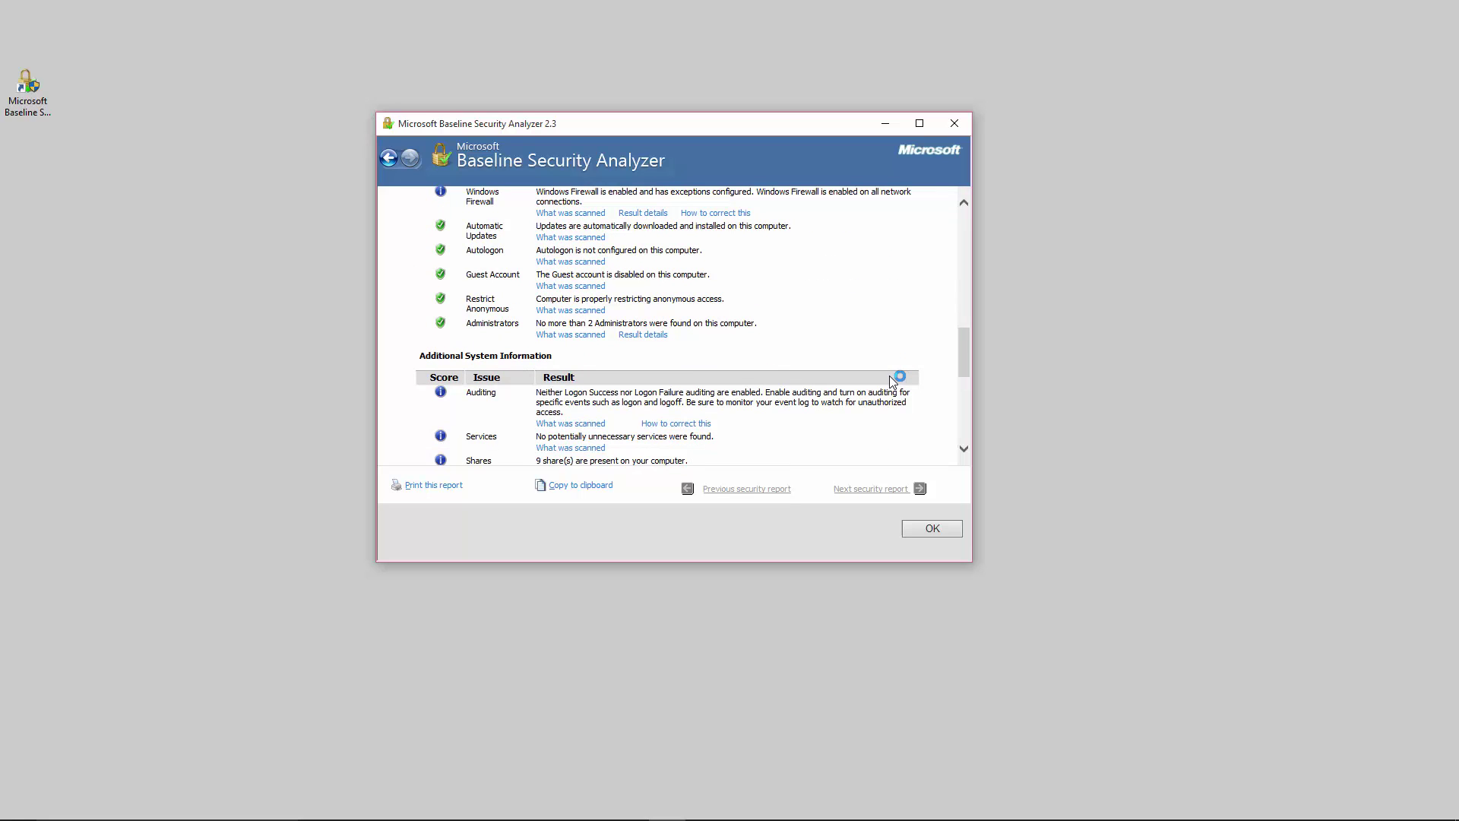
{"action": "scroll", "coordinate": [894, 382], "scroll_direction": "up", "scroll_amount": 15}
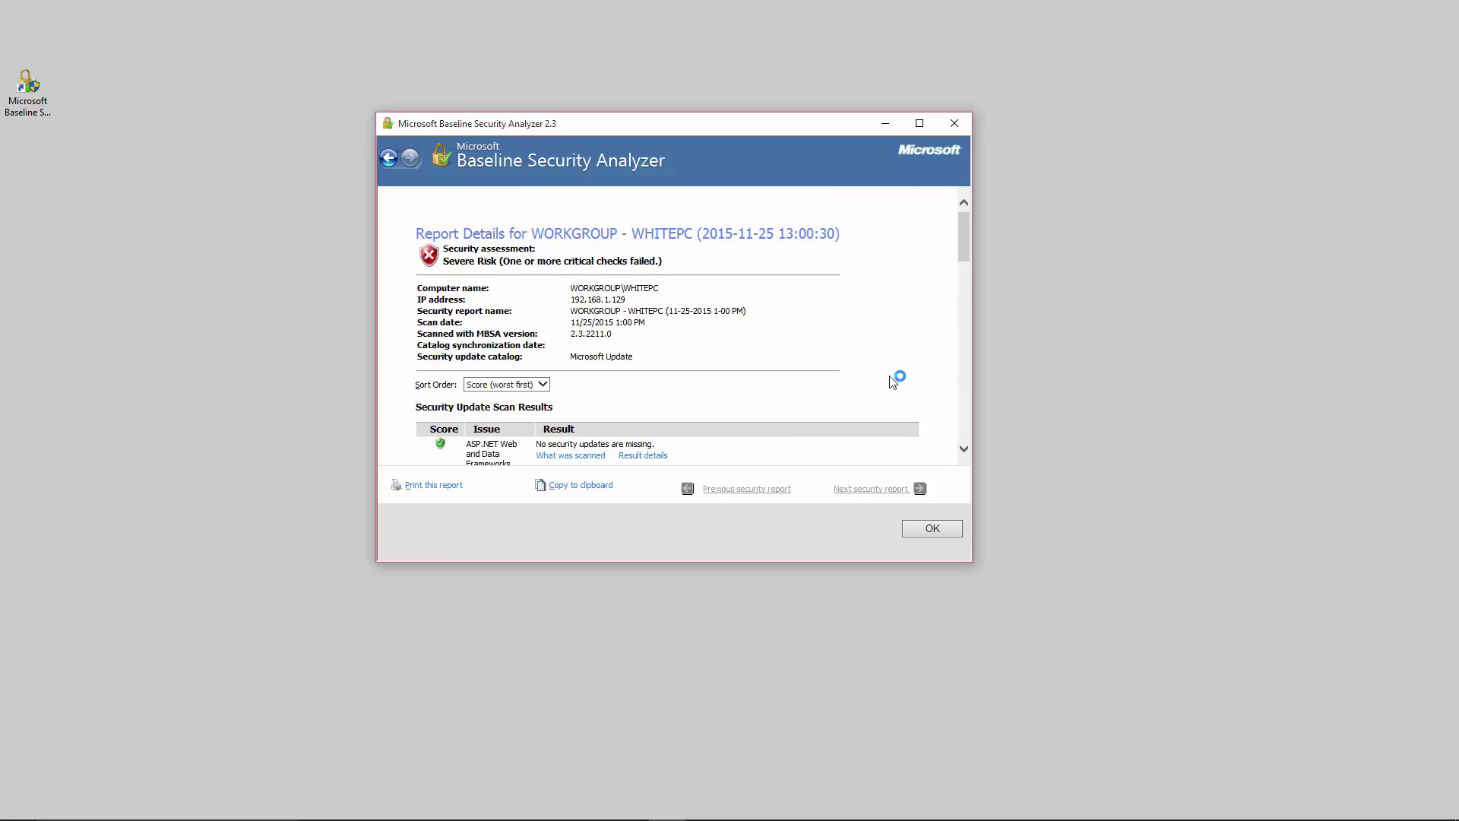
{"action": "scroll", "coordinate": [894, 382], "scroll_direction": "down", "scroll_amount": 5}
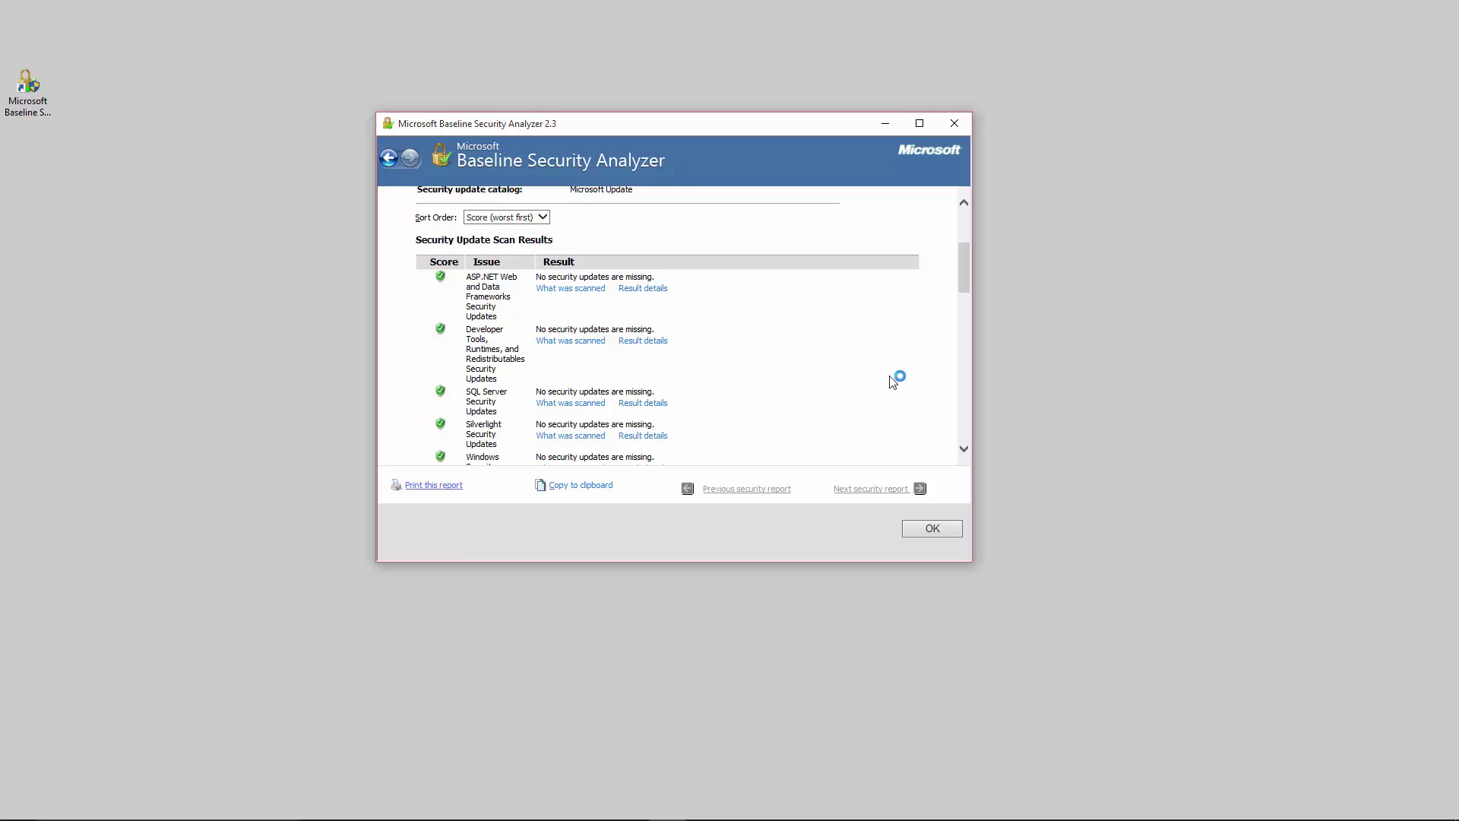
{"action": "scroll", "coordinate": [894, 382], "scroll_direction": "up", "scroll_amount": 3}
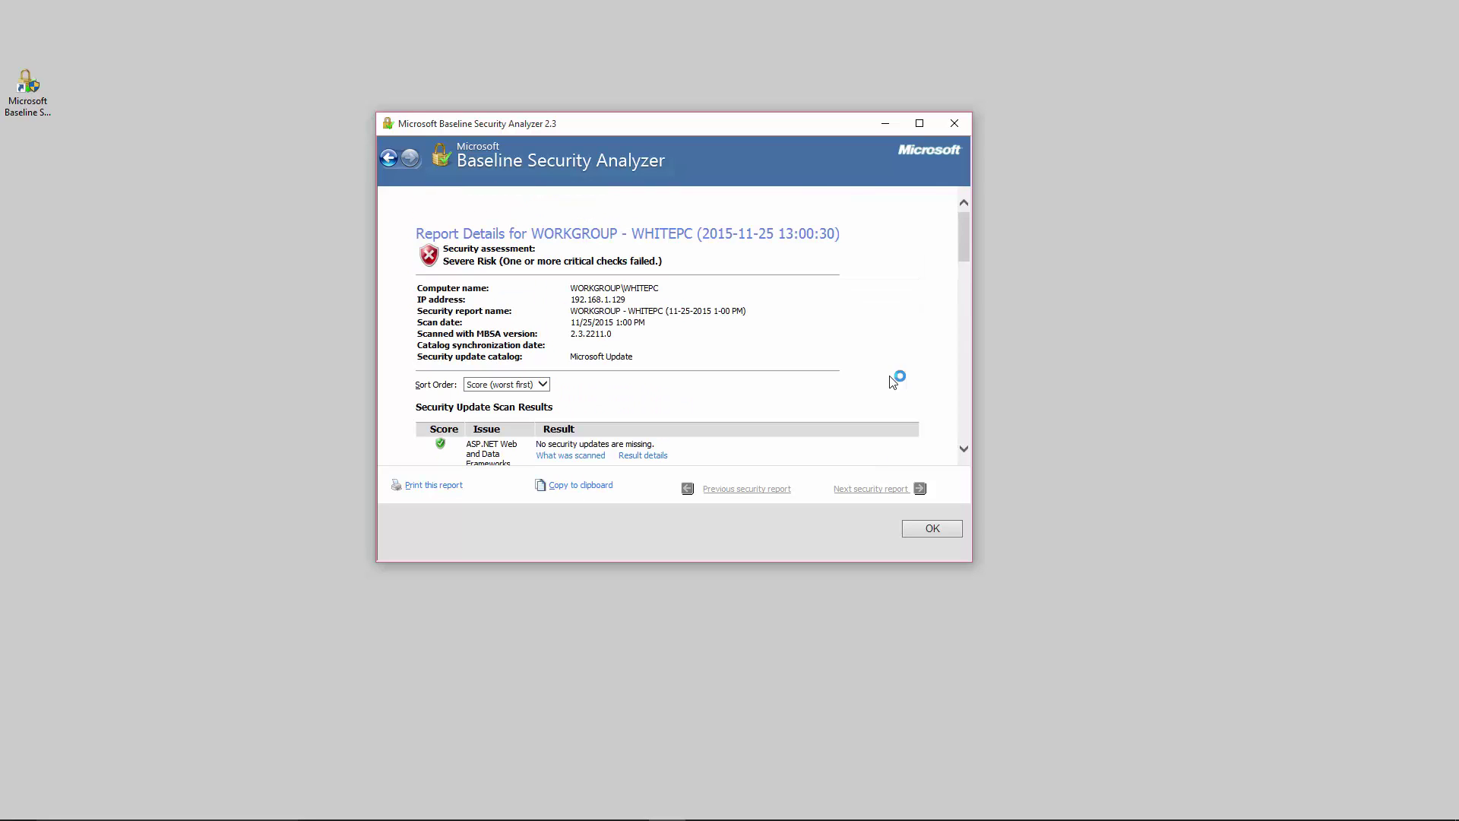